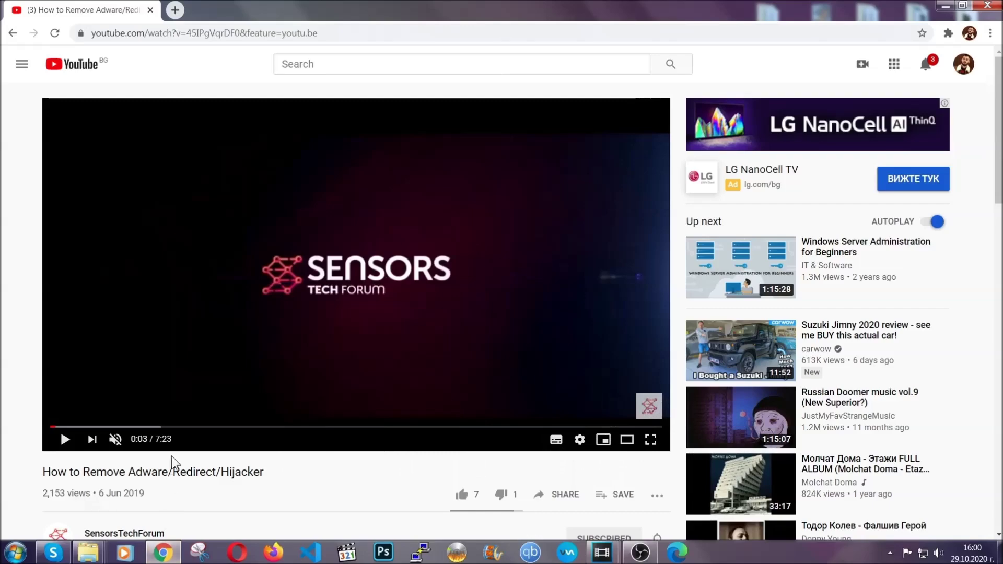
scroll(201, 369, down, 3)
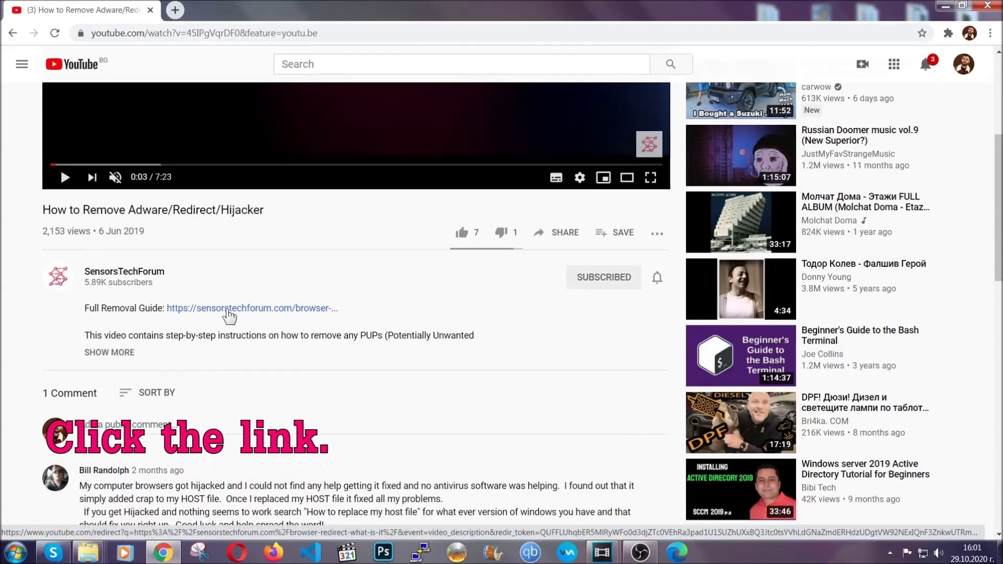
Open the full removal guide article linked in the video description
click(229, 316)
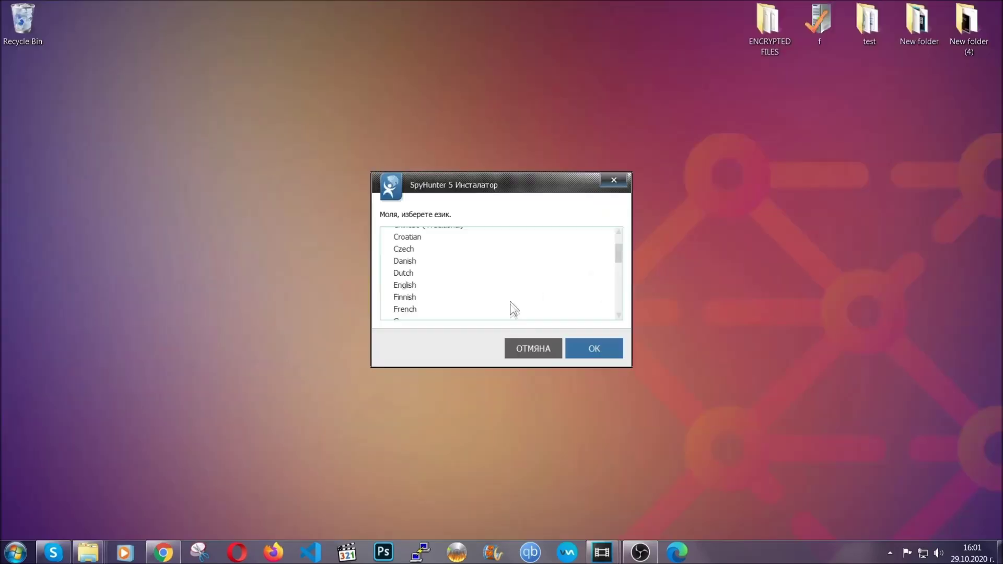
scroll(510, 309, down, 2)
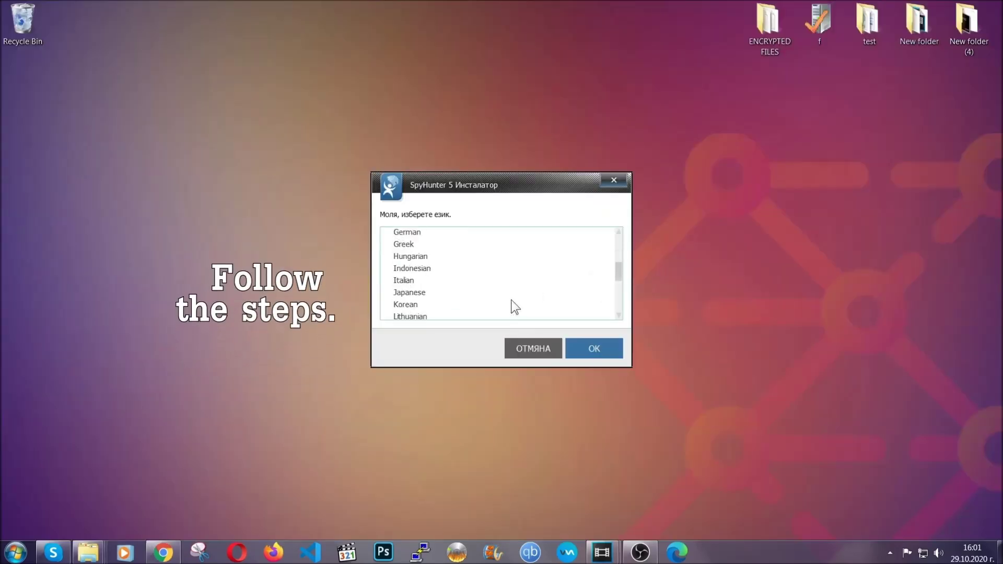
scroll(511, 317, down, 1)
scroll(510, 316, up, 2)
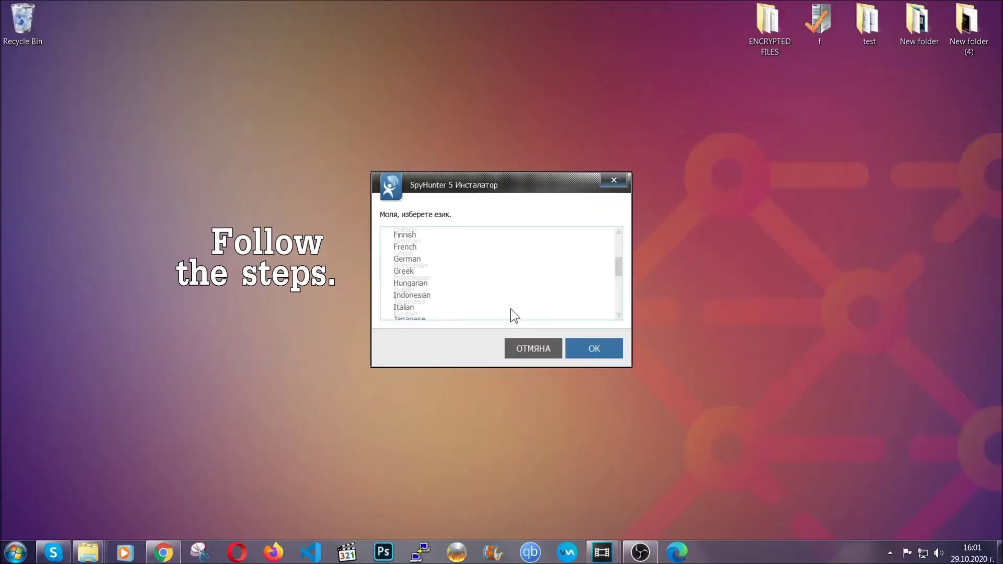
scroll(477, 303, up, 1)
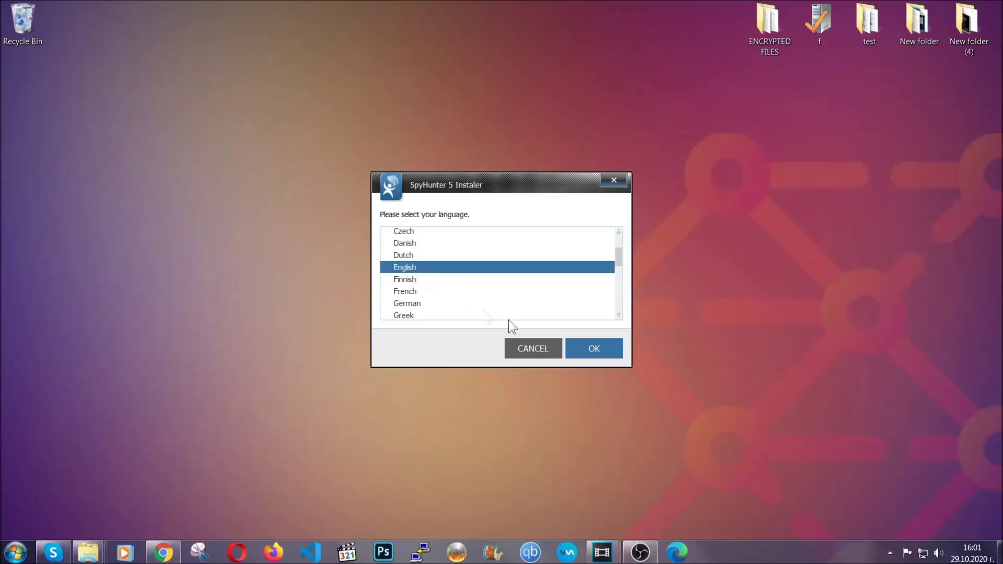
Install SpyHunter 5 in English, accepting the EULA and Privacy Policy
click(590, 352)
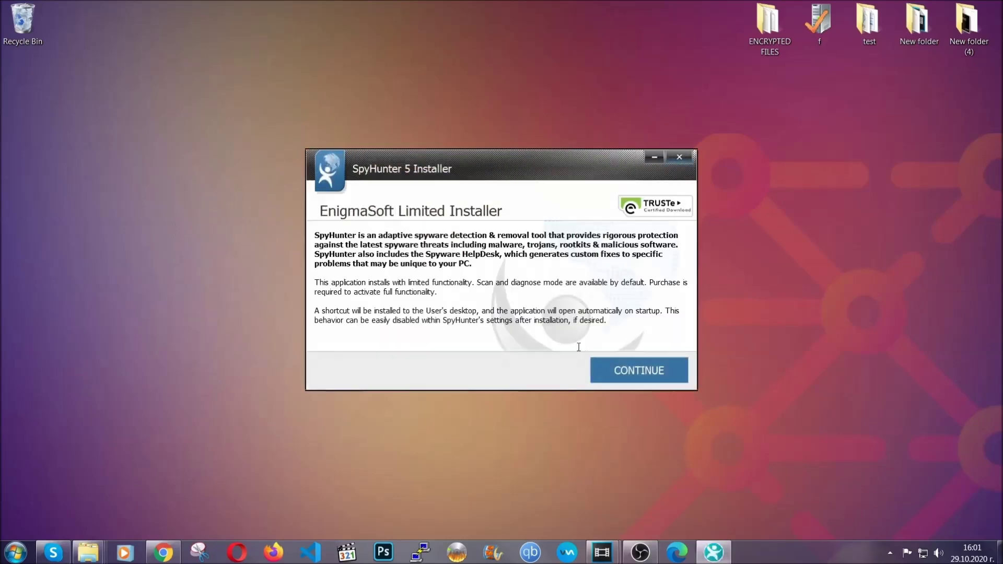
click(602, 364)
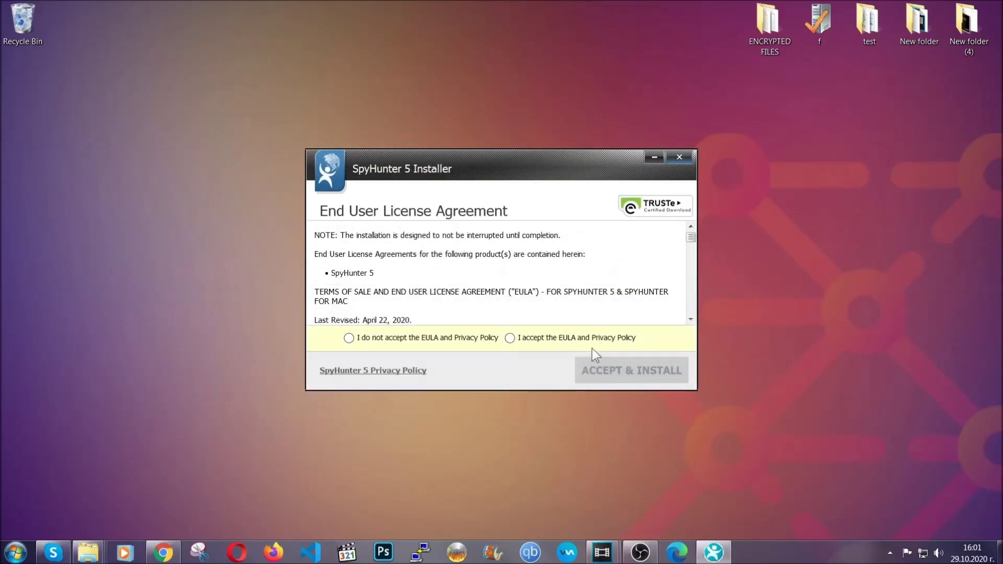
click(587, 335)
click(605, 362)
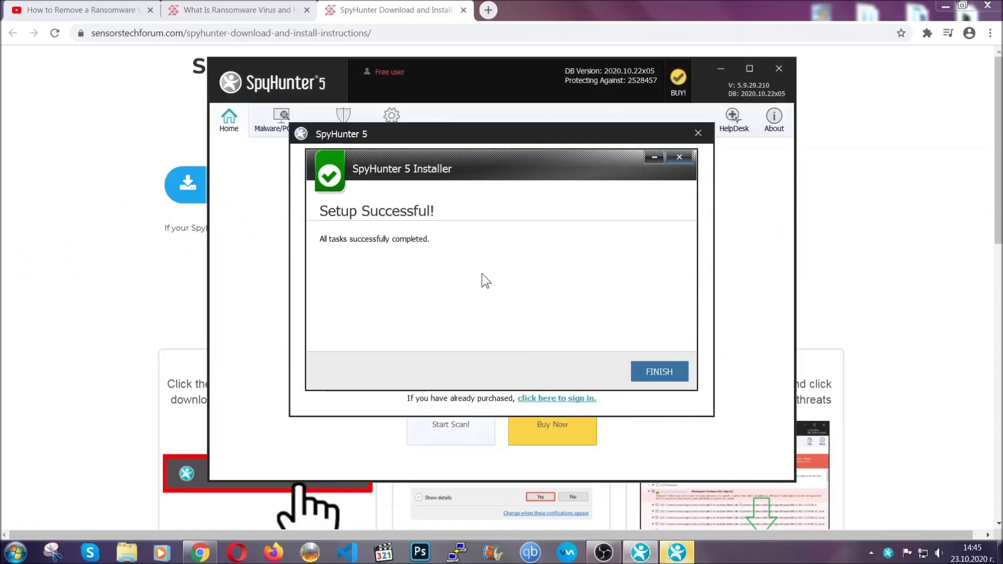
Finish SpyHunter 5 setup and let its first Active Scan run
click(641, 374)
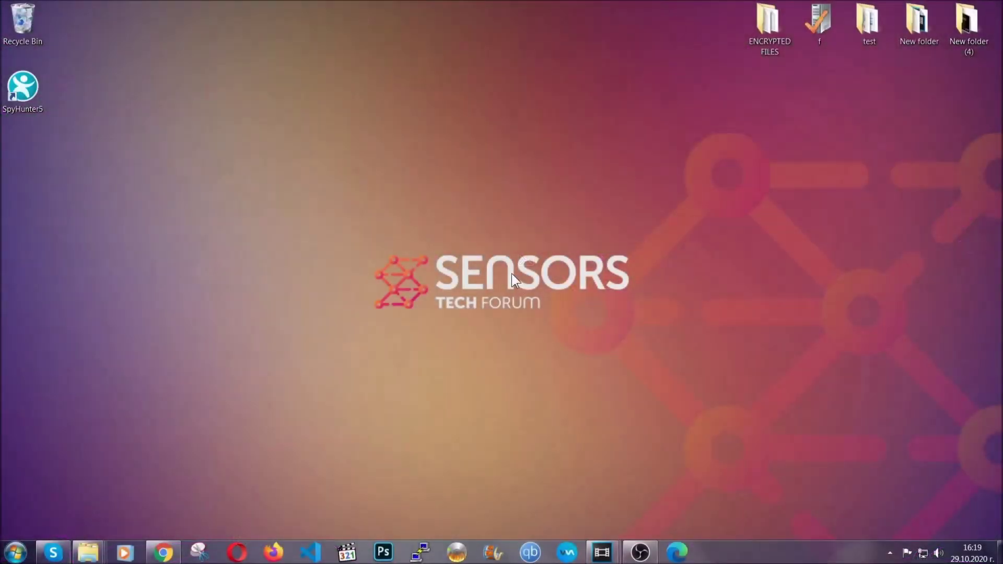
Uninstall SUSPICIOUS PROGRAM through APPWIZ.CPL and dismiss the removal confirmation
key(super+r)
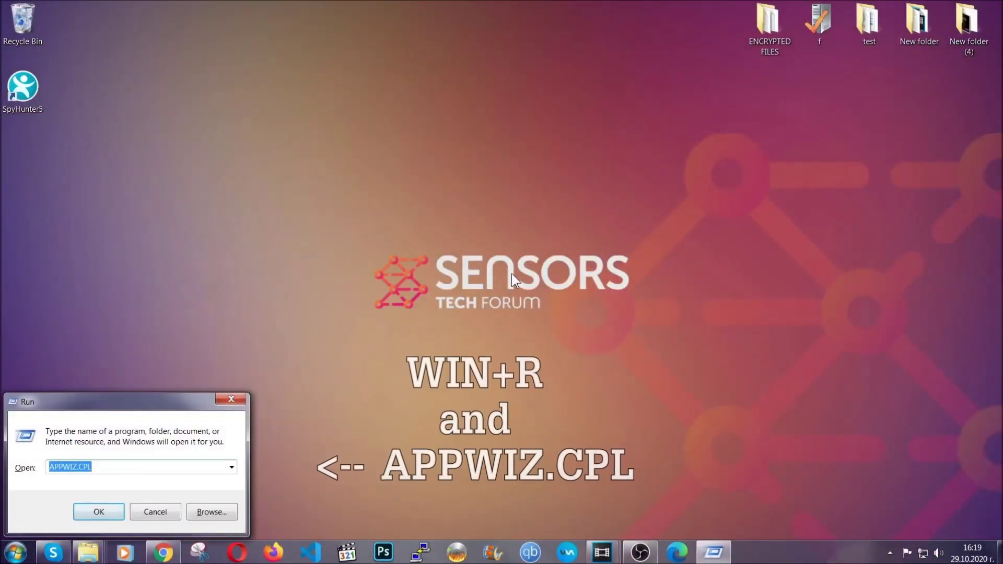
drag(102, 468, 20, 470)
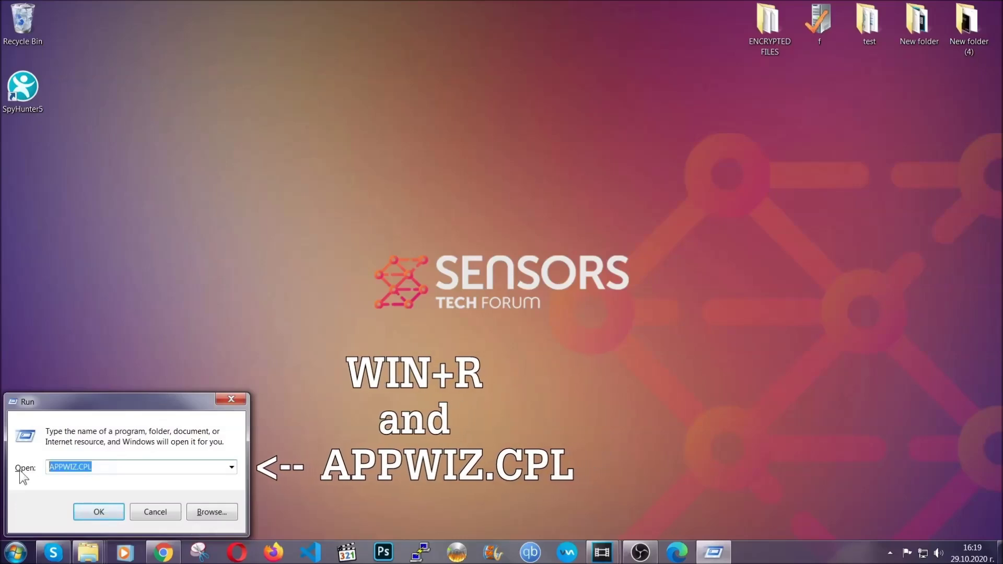
click(97, 508)
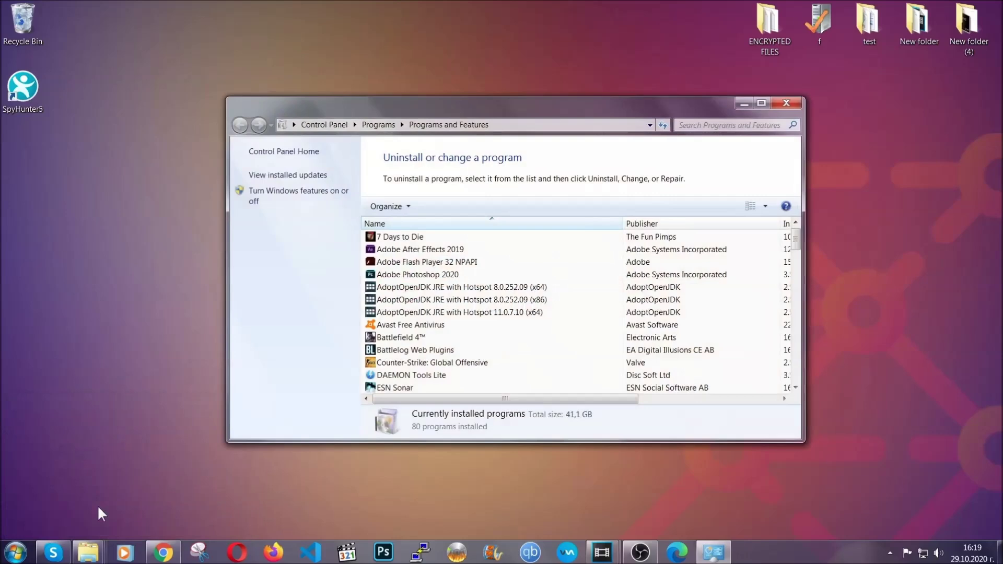
scroll(529, 279, down, 1)
scroll(529, 282, down, 10)
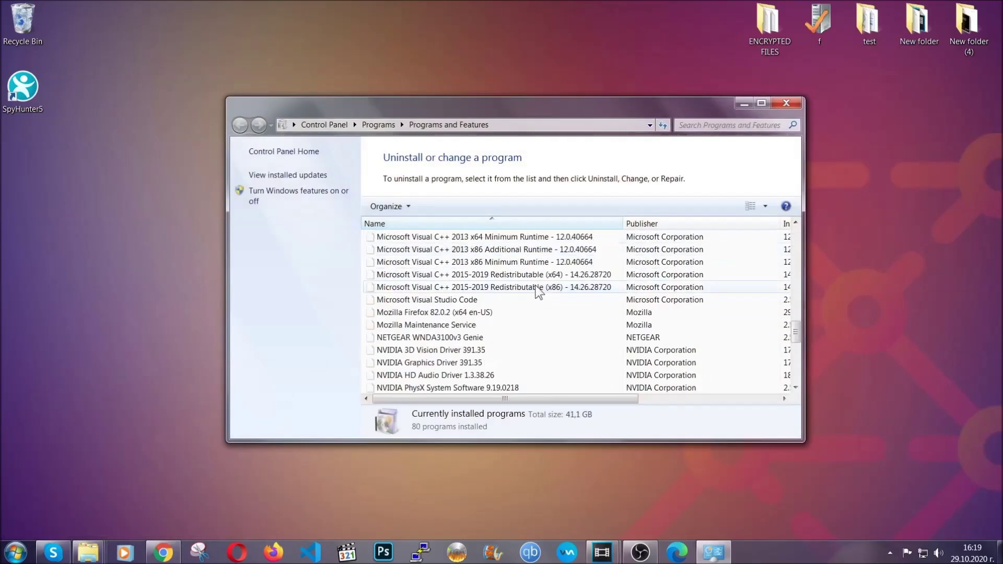
scroll(535, 291, down, 11)
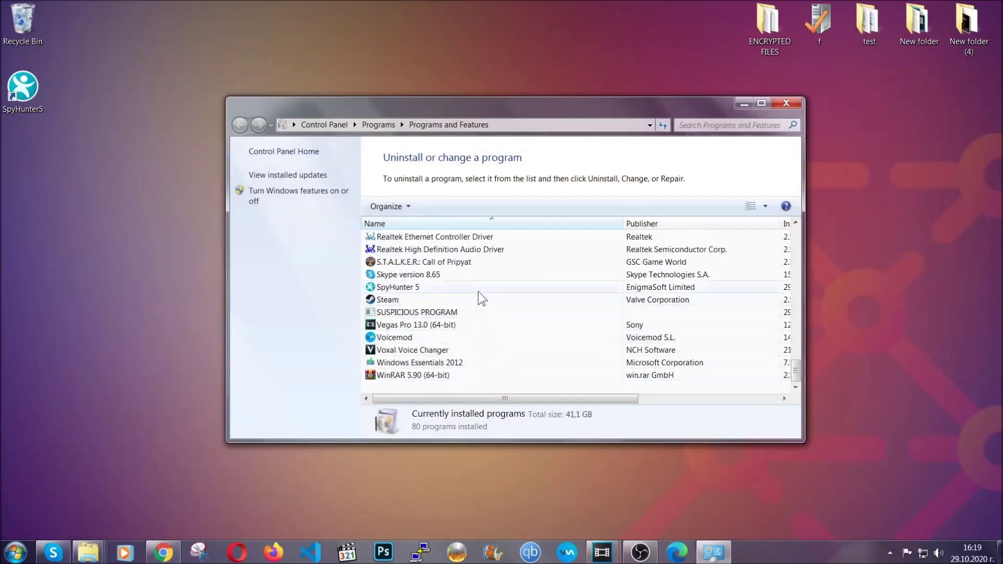
click(427, 314)
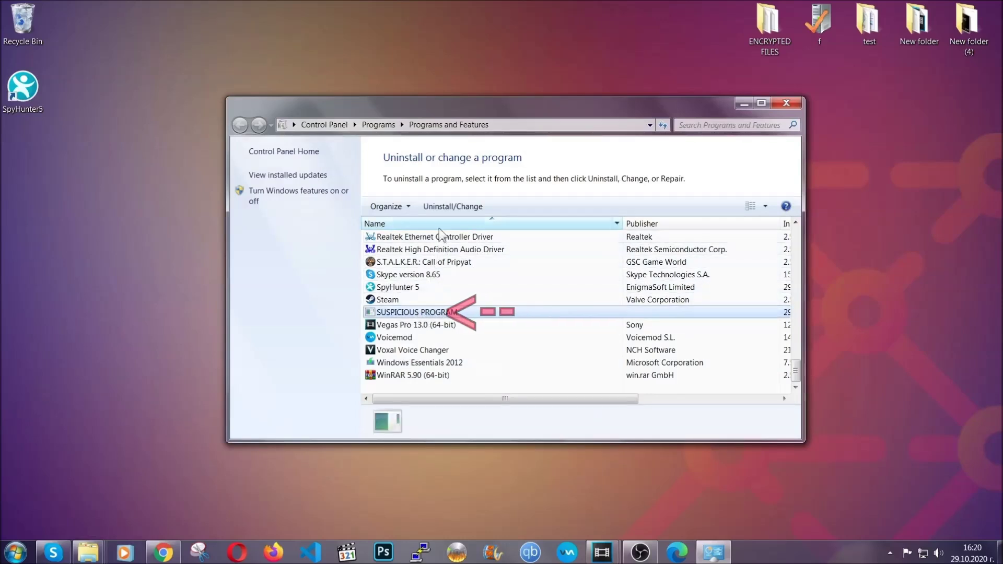
click(445, 207)
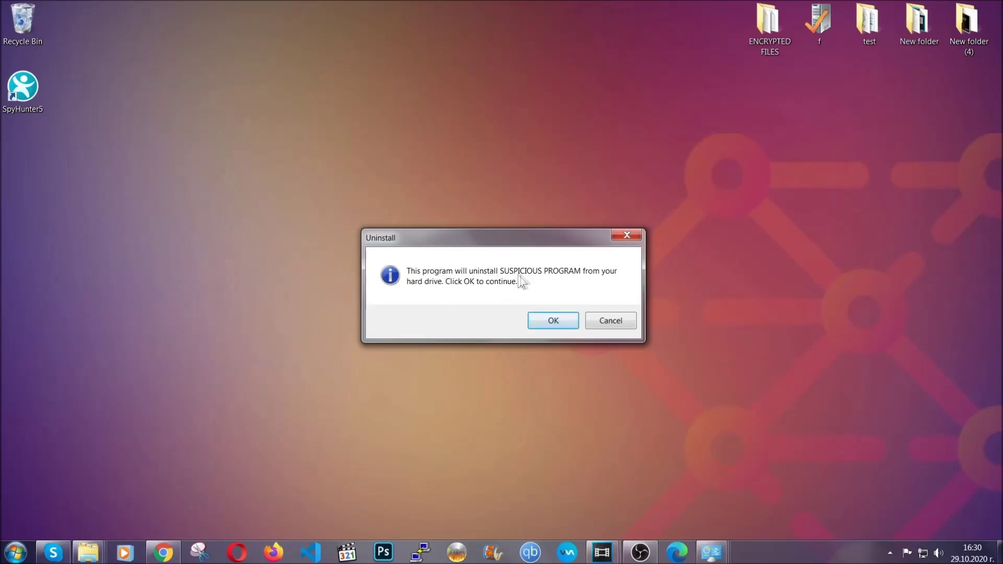
click(551, 323)
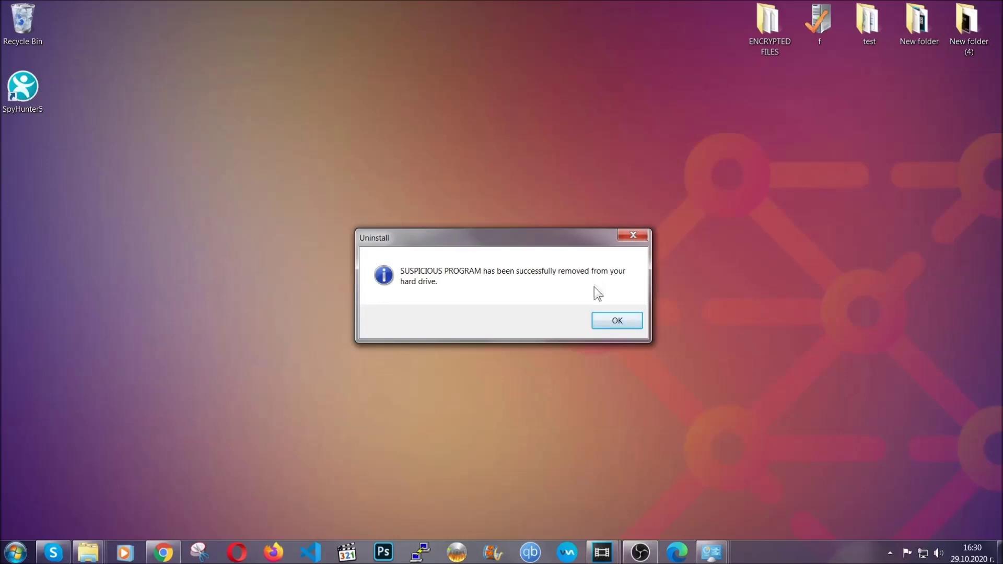
click(602, 317)
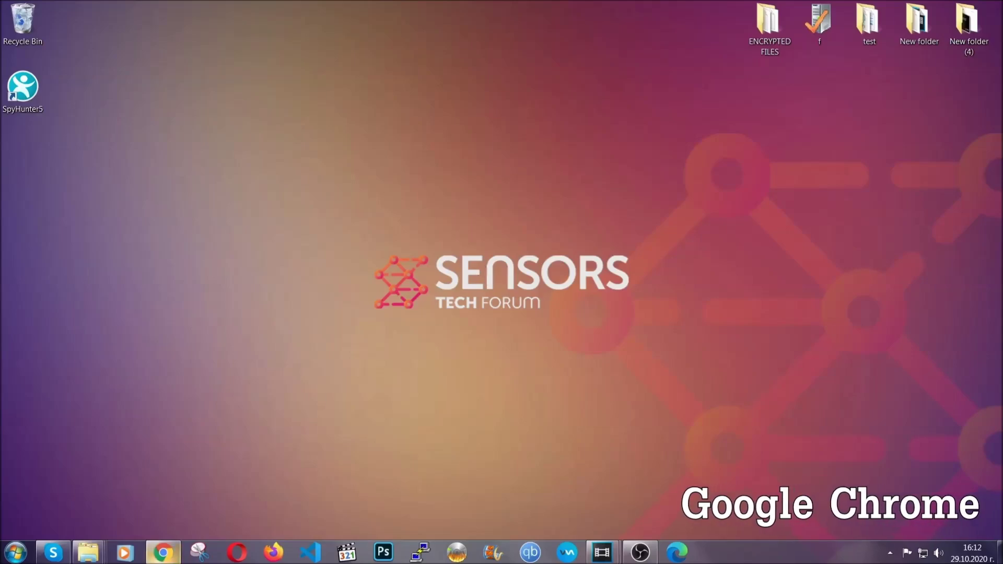
Clear Chrome's all-time history, cookies and cache via chrome://settings/clearBrowserData, keeping passwords
click(167, 553)
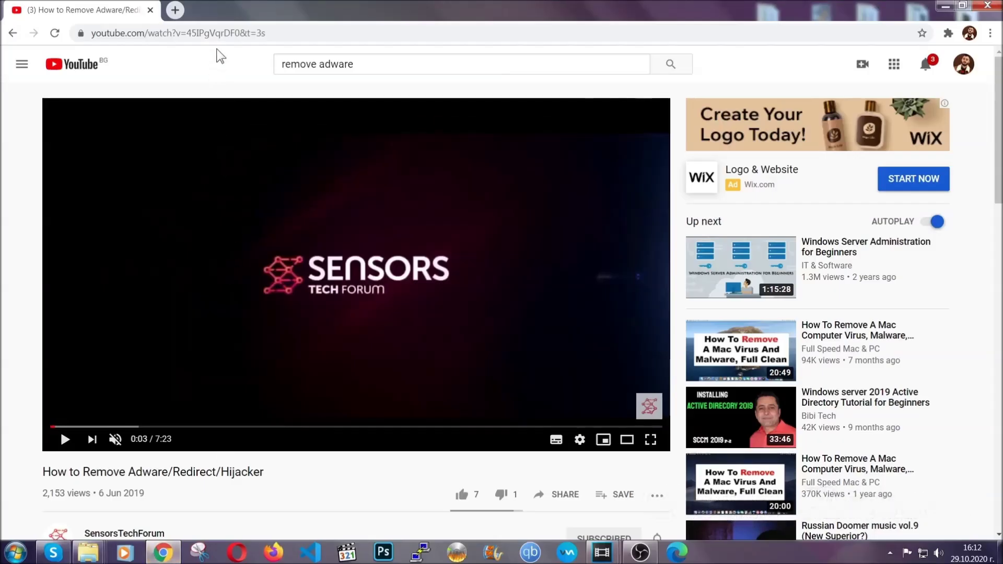
click(217, 33)
text(chro)
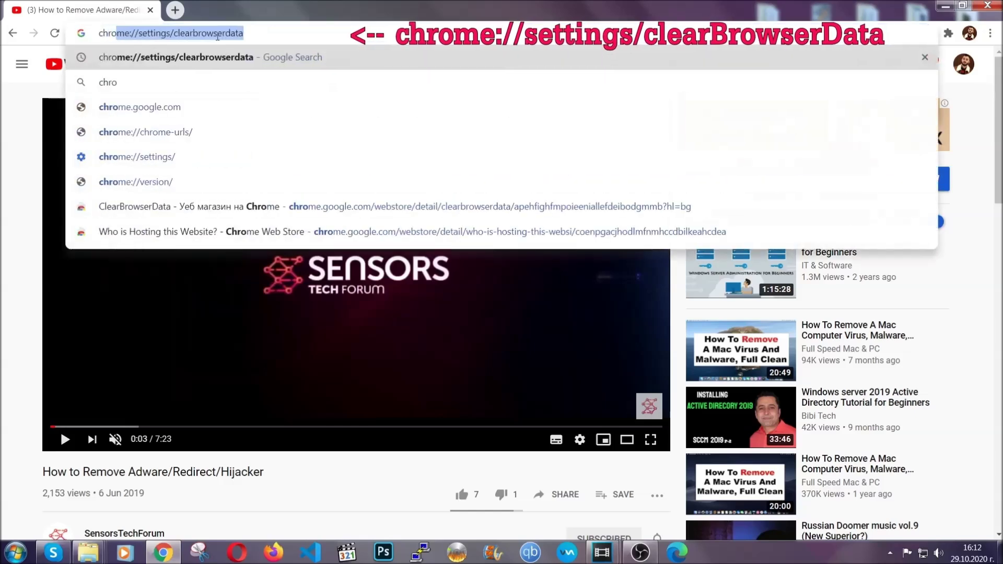
text(me:/)
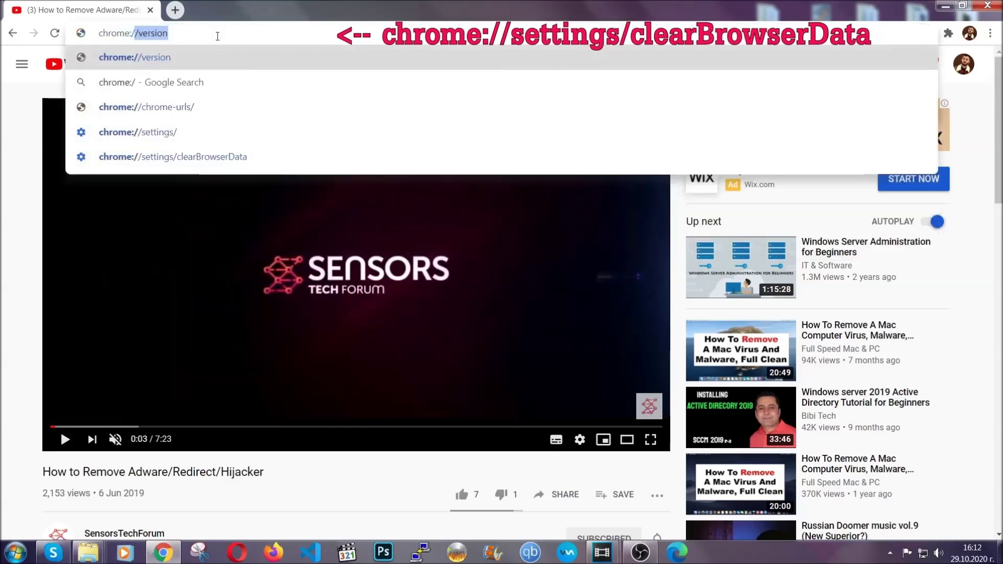
text(/setting)
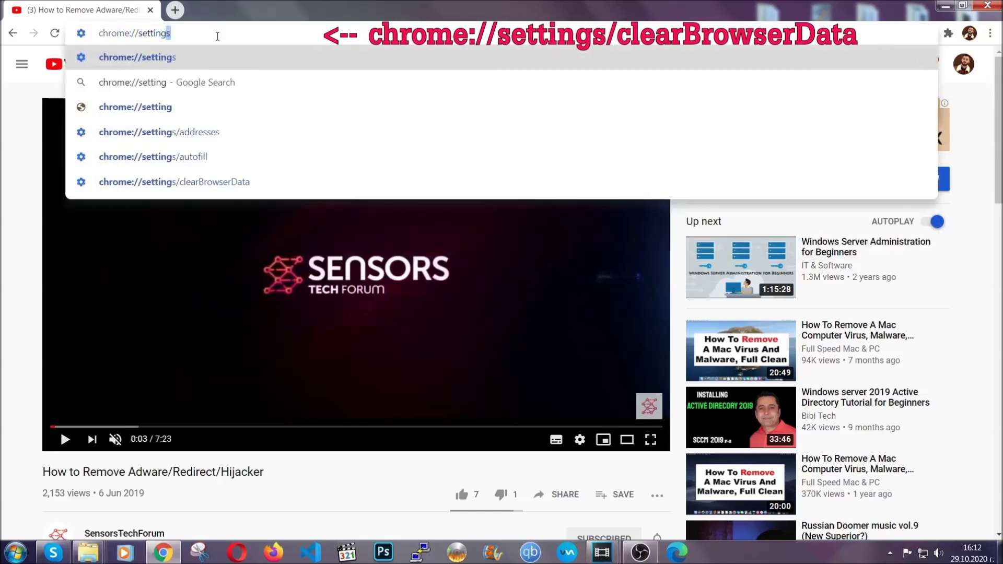
text(s/ce)
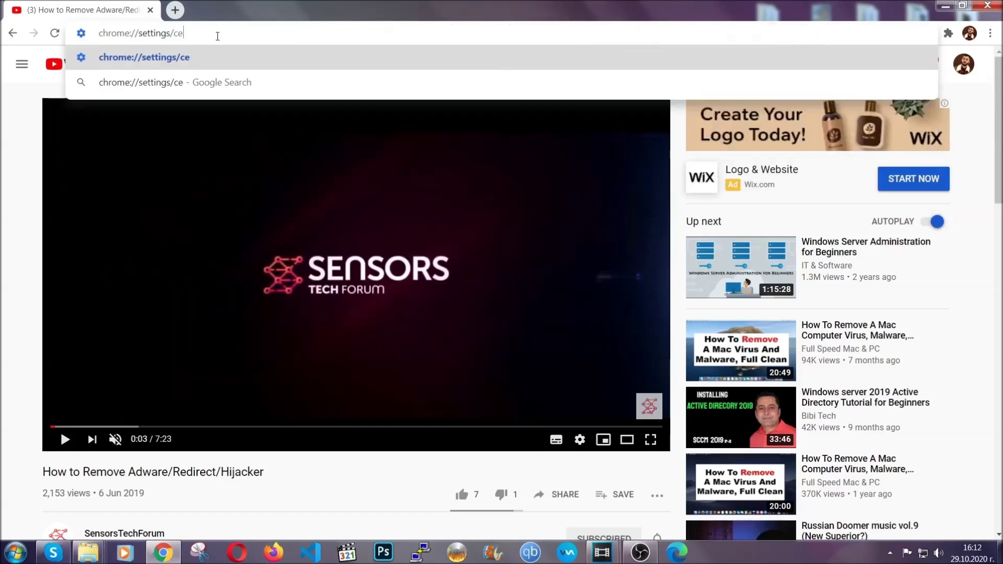
key(BackSpace)
text(lear)
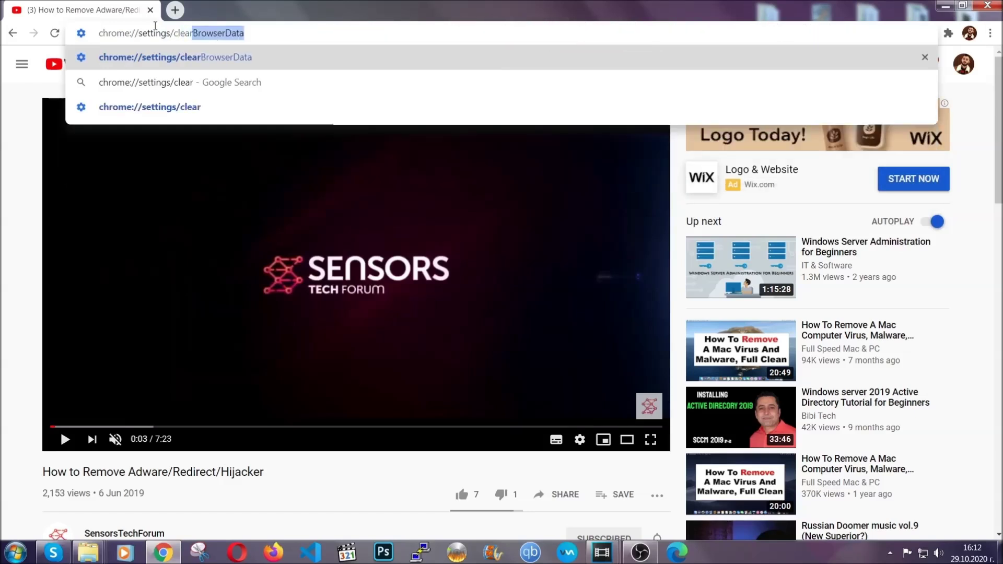
click(147, 63)
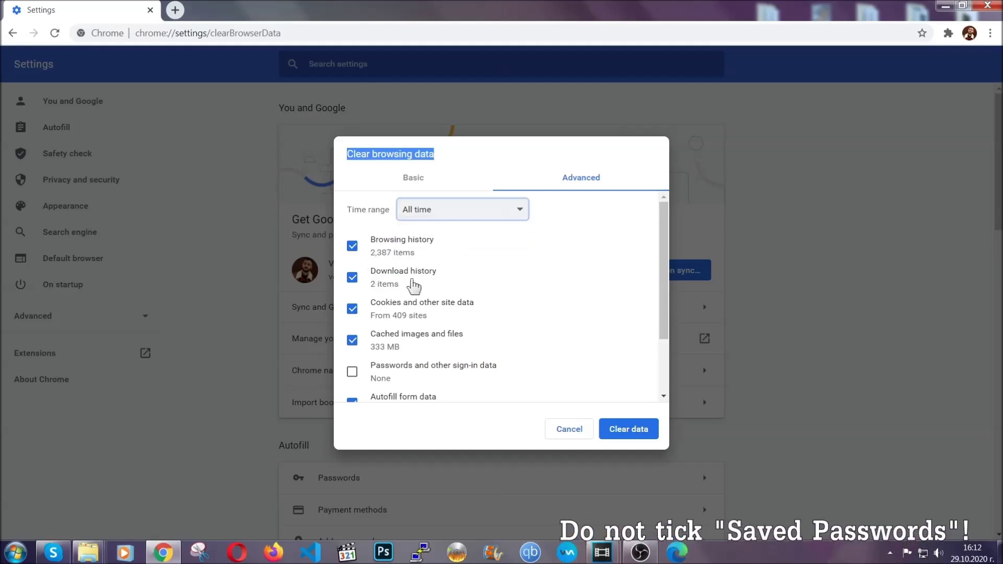
scroll(395, 347, down, 2)
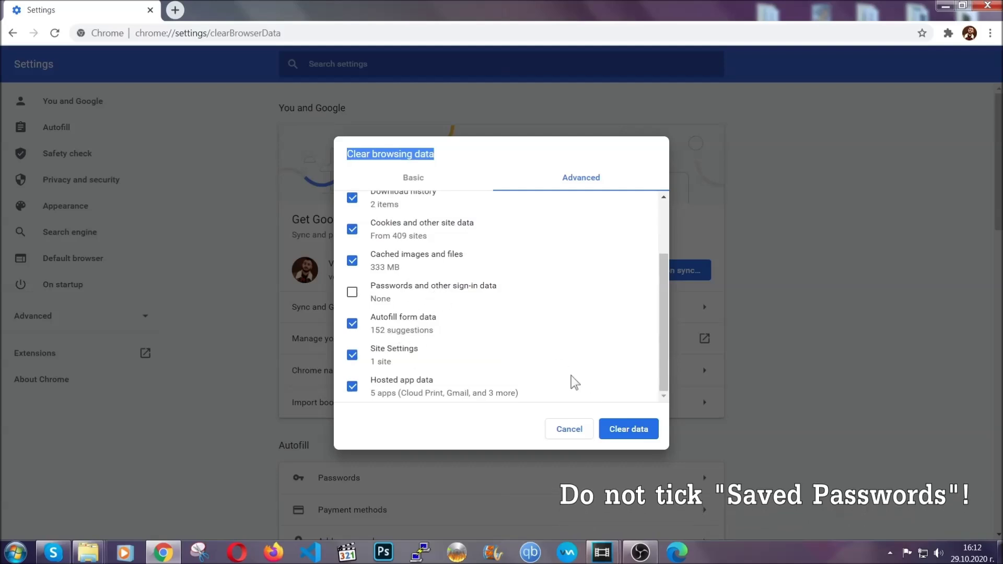
click(617, 430)
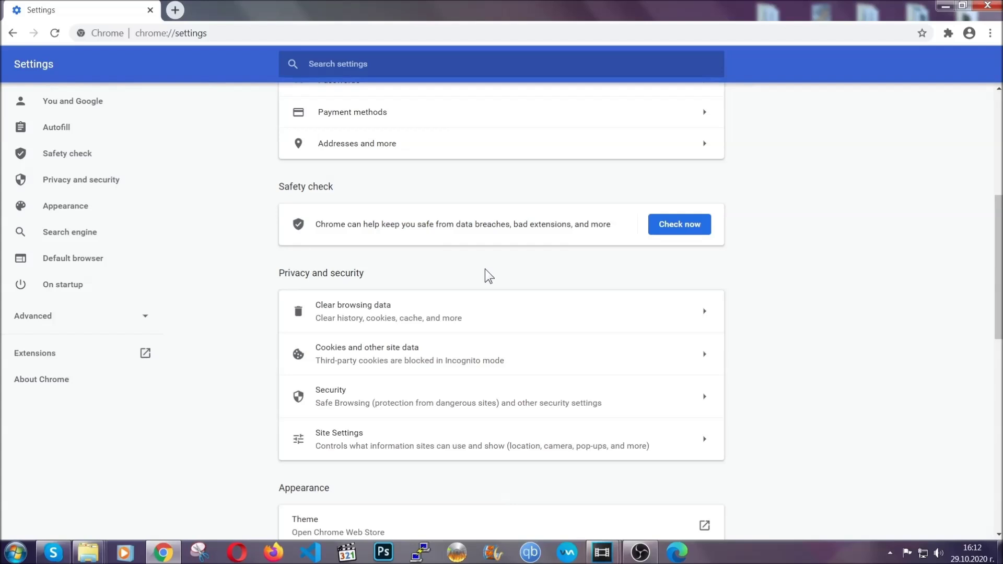
Remove Bulk Media Downloader and HMA VPN Proxy Unblocker from Chrome, then minimize Chrome
click(991, 35)
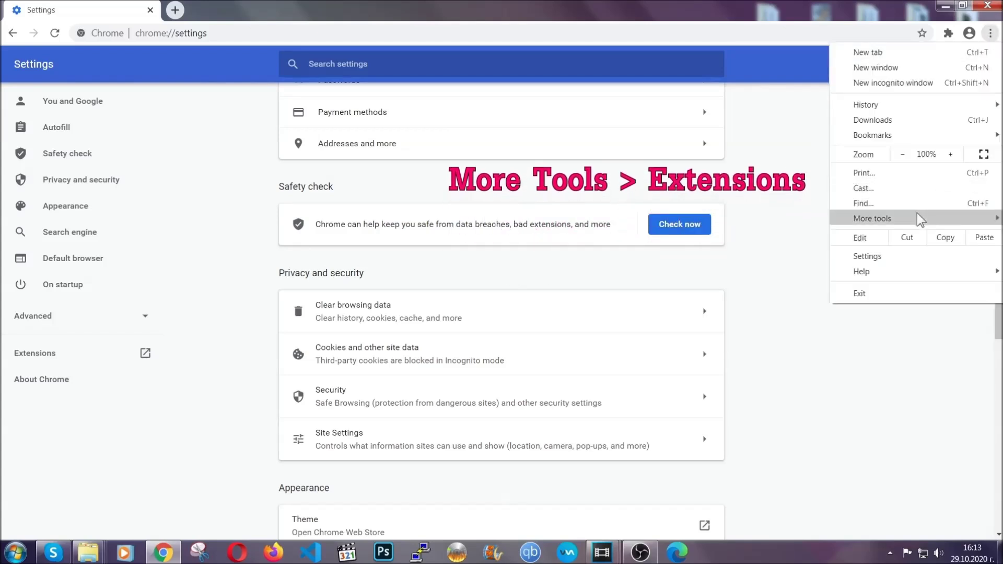
mouse_move(872, 218)
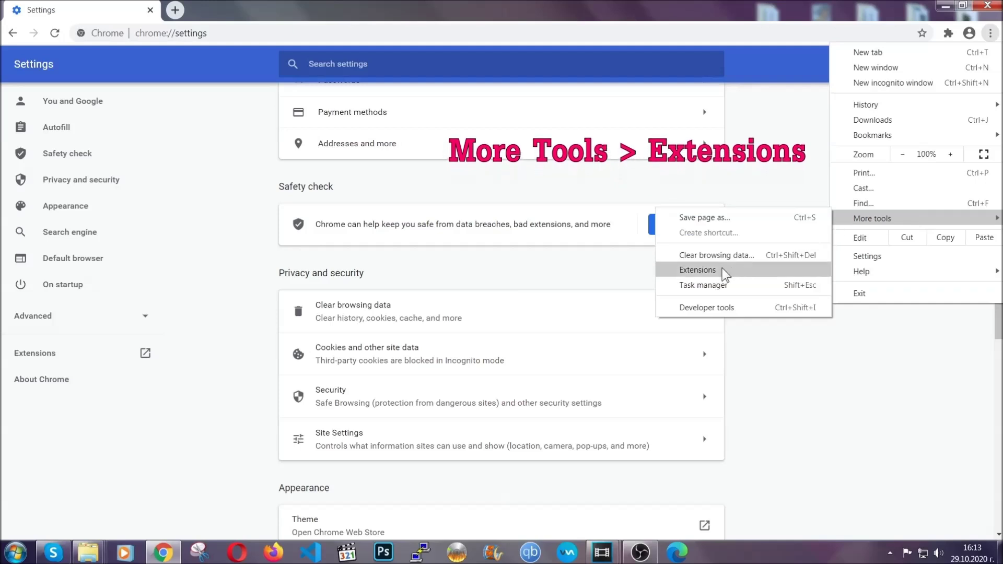
click(723, 274)
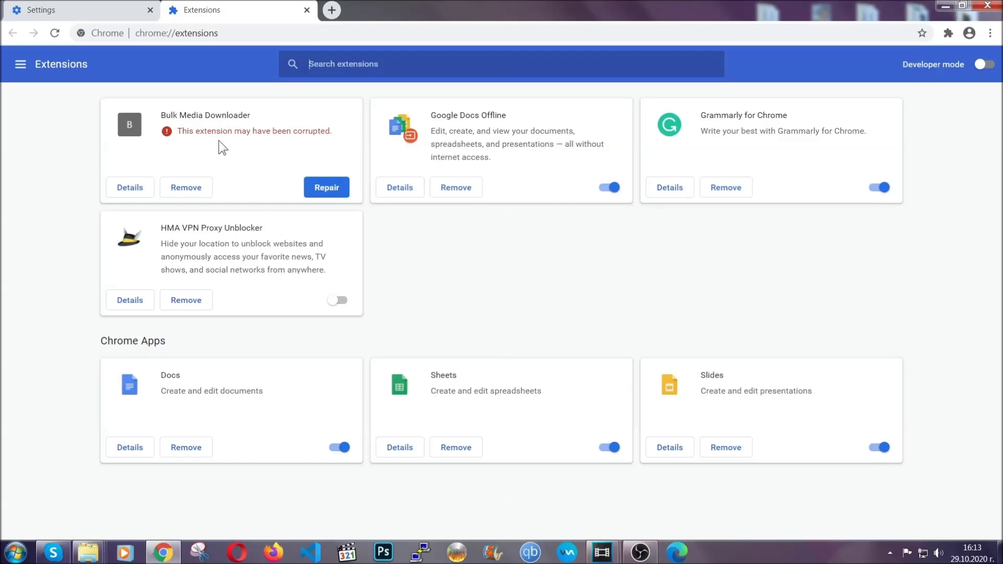
click(196, 190)
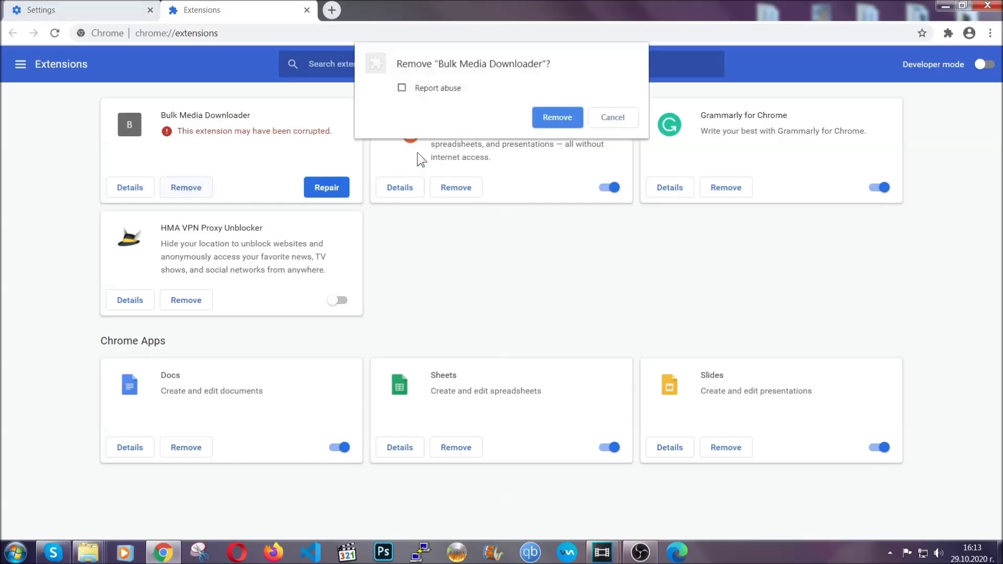
click(540, 117)
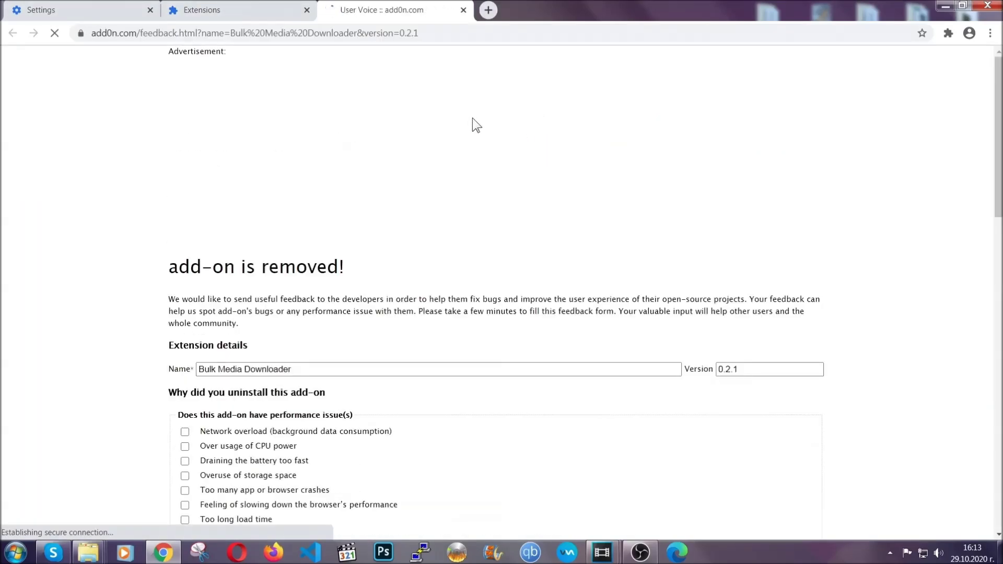
click(255, 11)
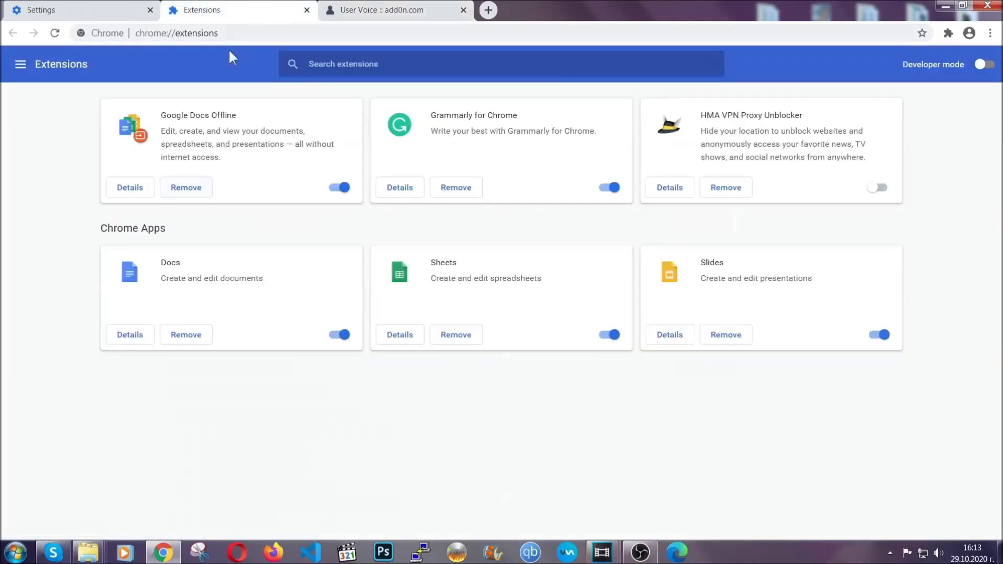
click(463, 10)
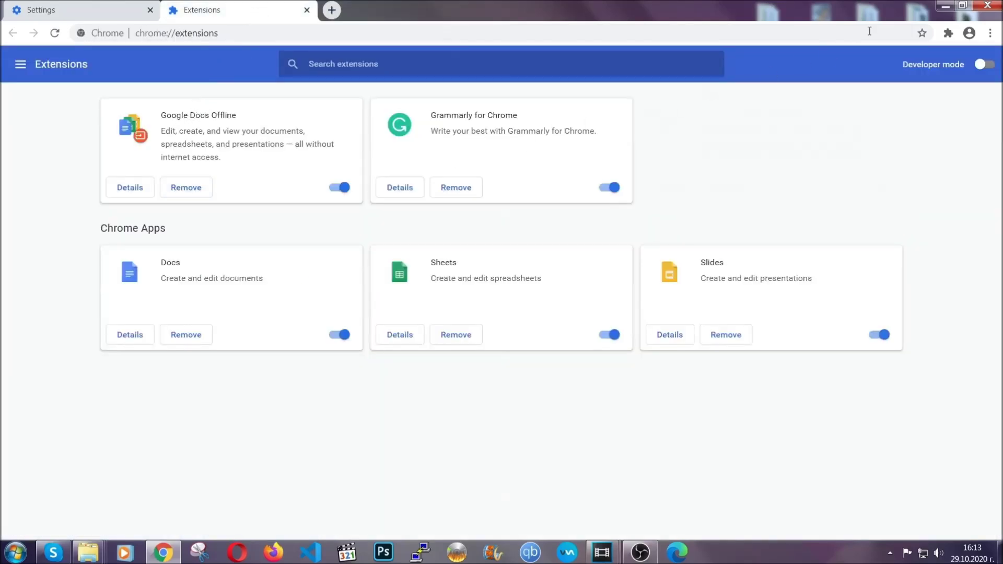
click(939, 7)
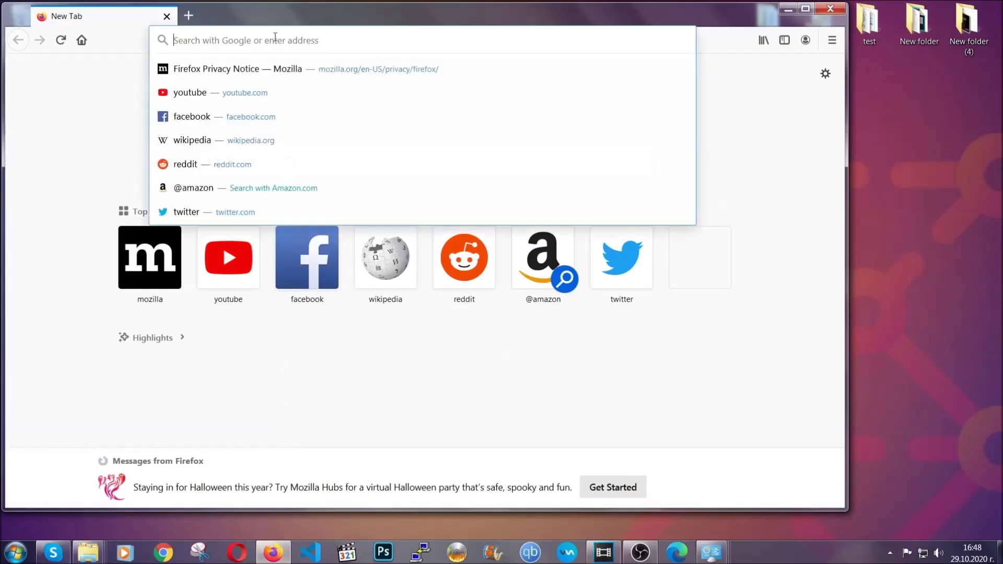
text(about)
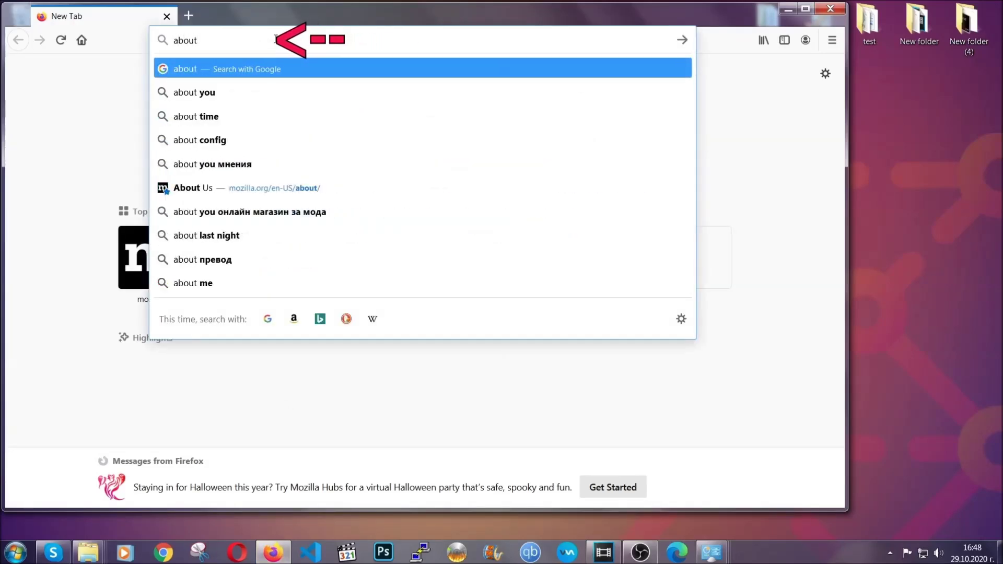
text(:support)
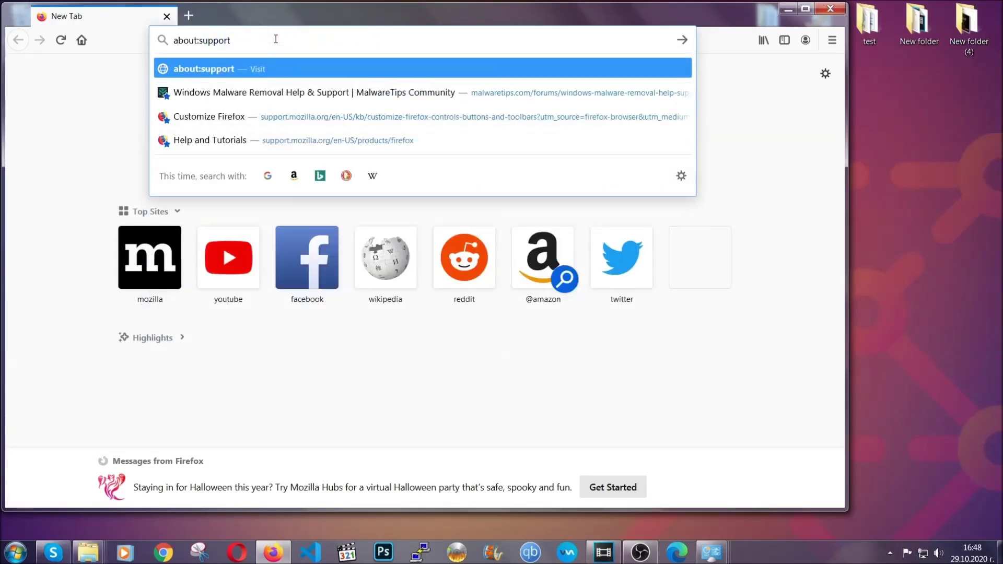
Refresh Firefox from about:support, finish the Import Wizard, and minimize the new window
key(Return)
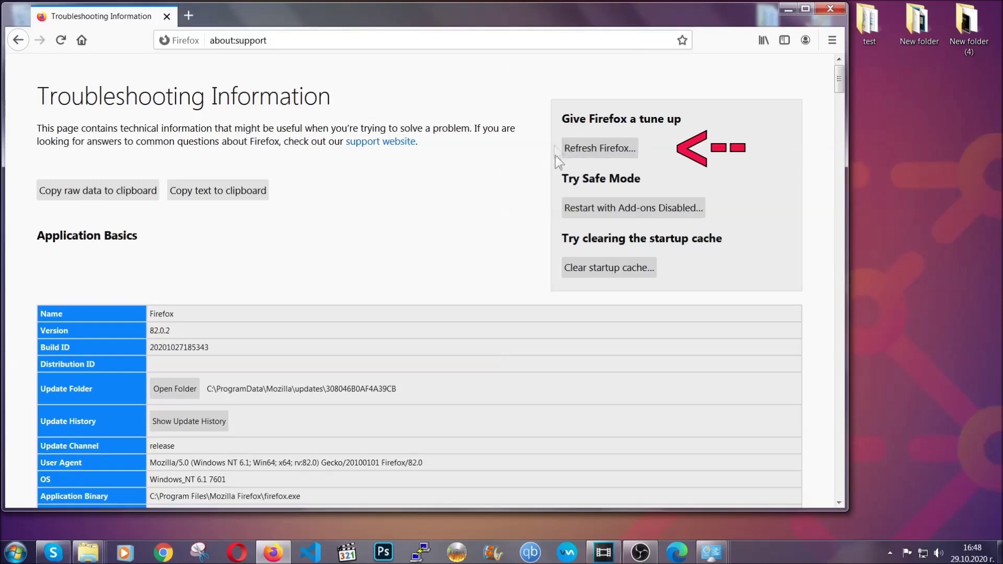
click(593, 153)
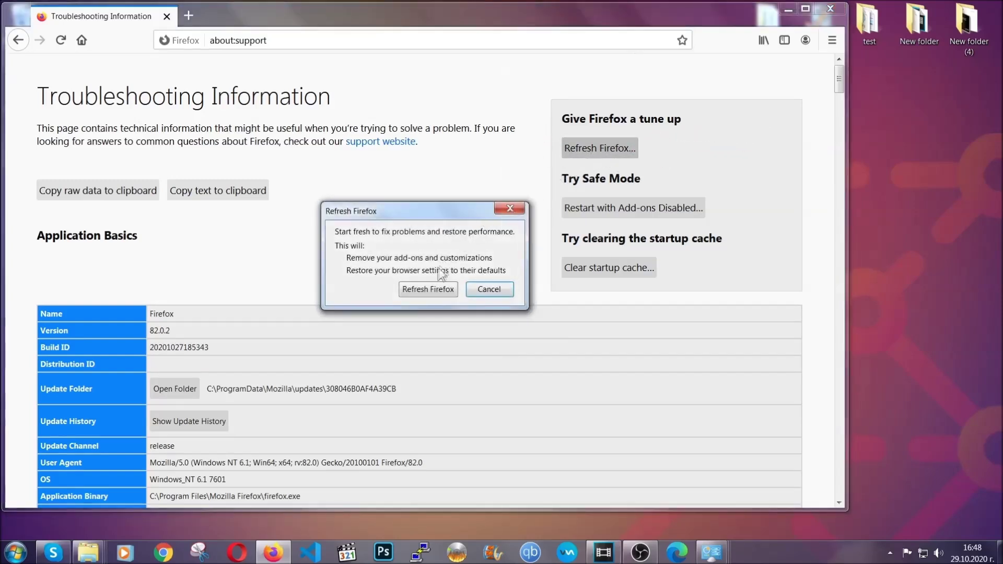
click(426, 290)
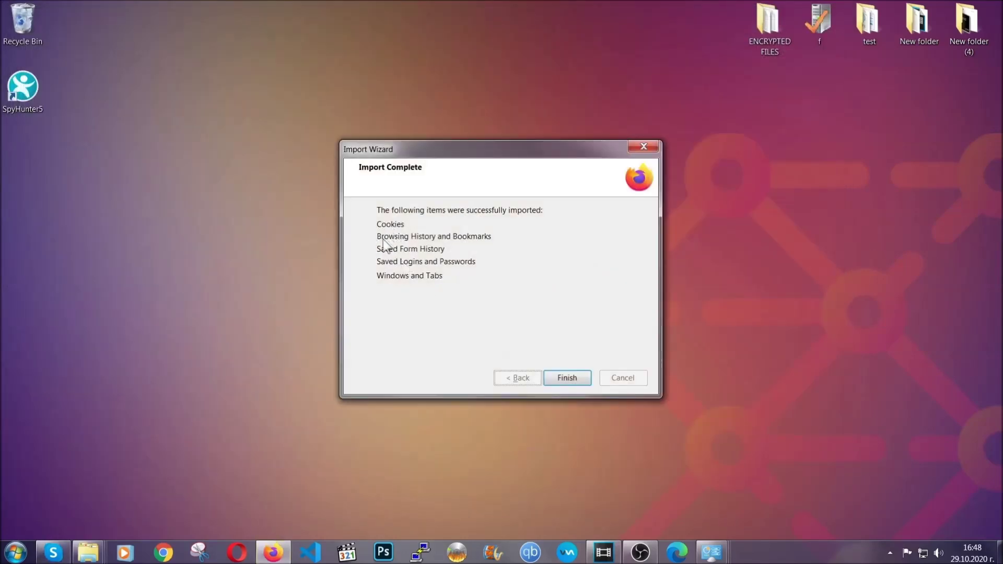
click(564, 382)
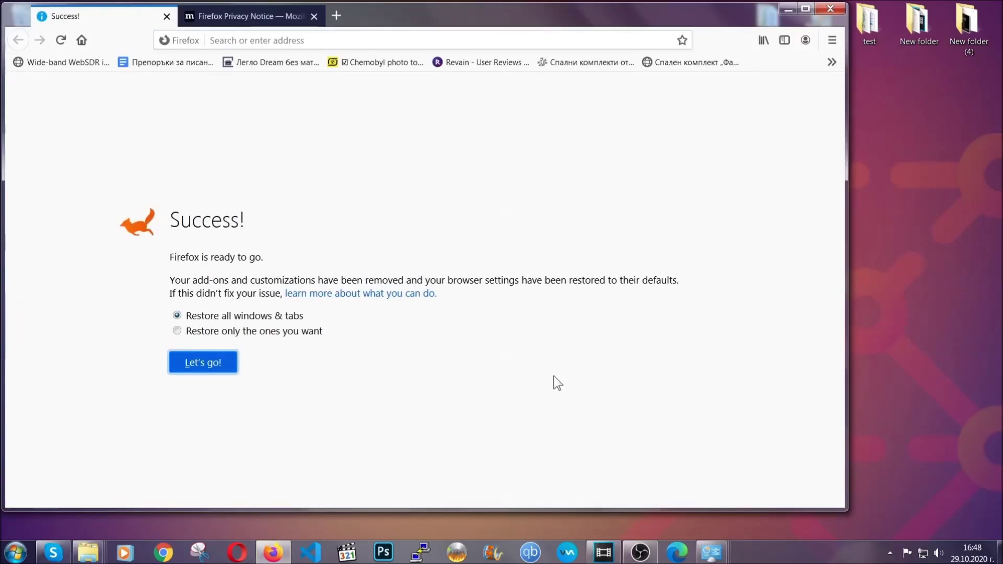
click(786, 11)
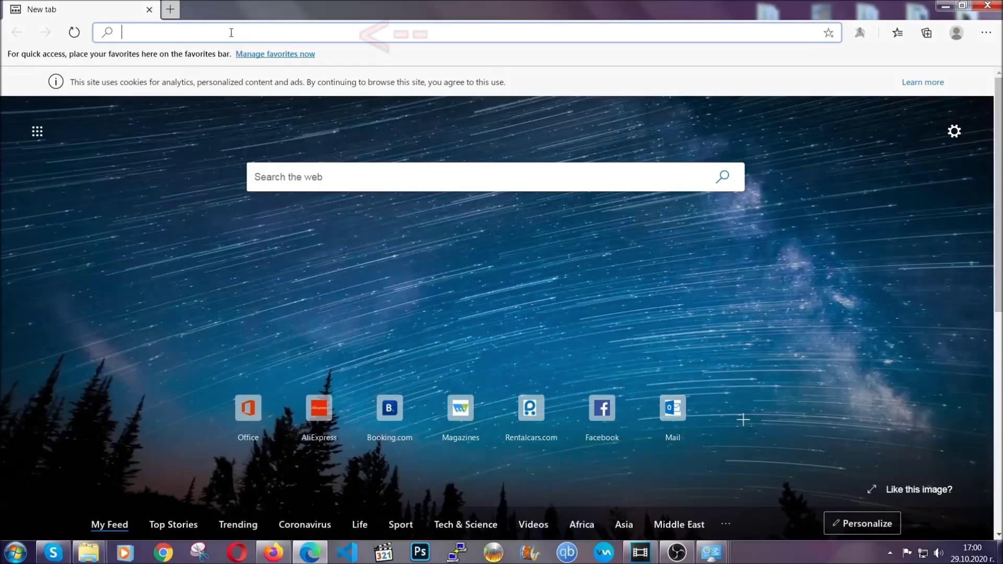
text(edge:/)
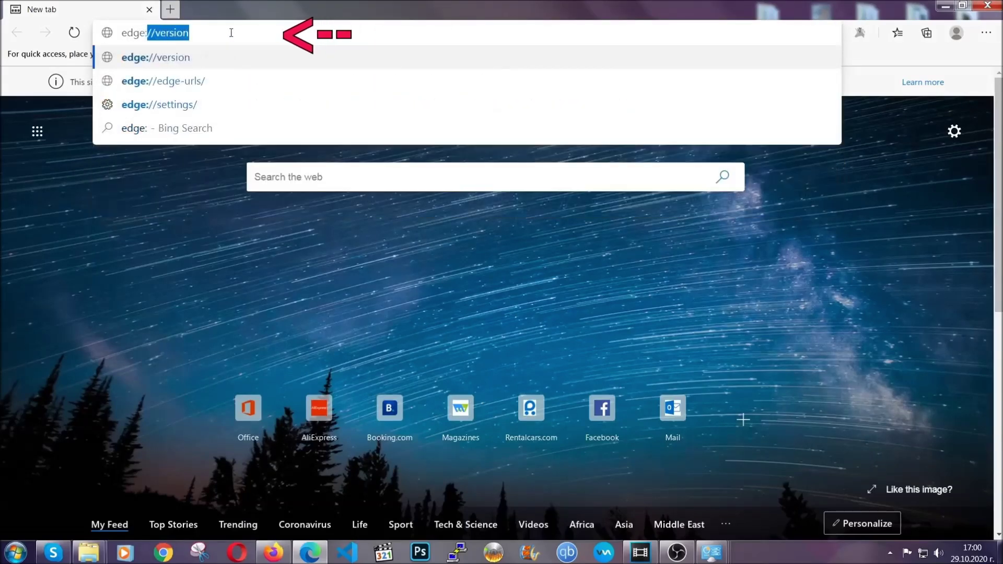
text(/setting)
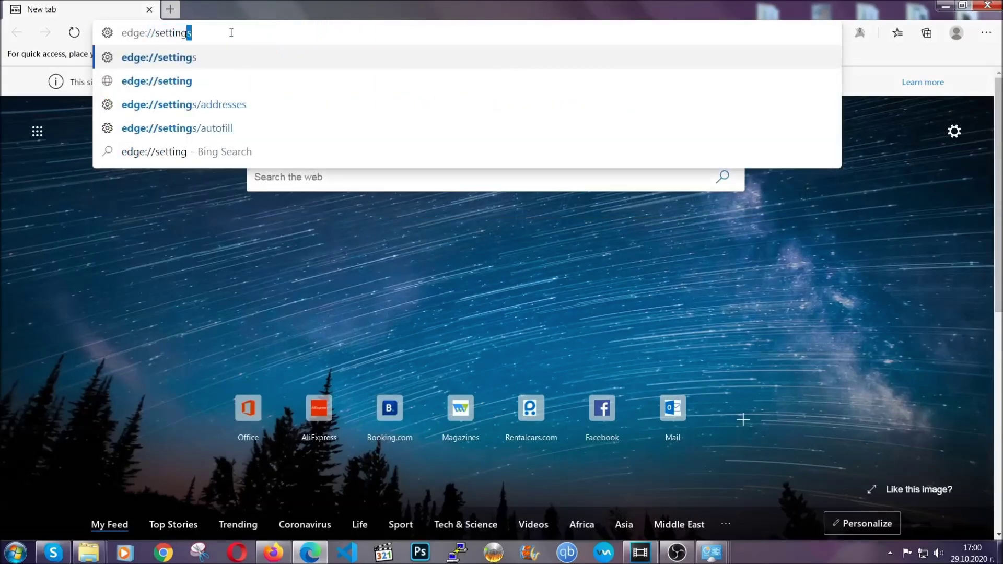
text(s/cle)
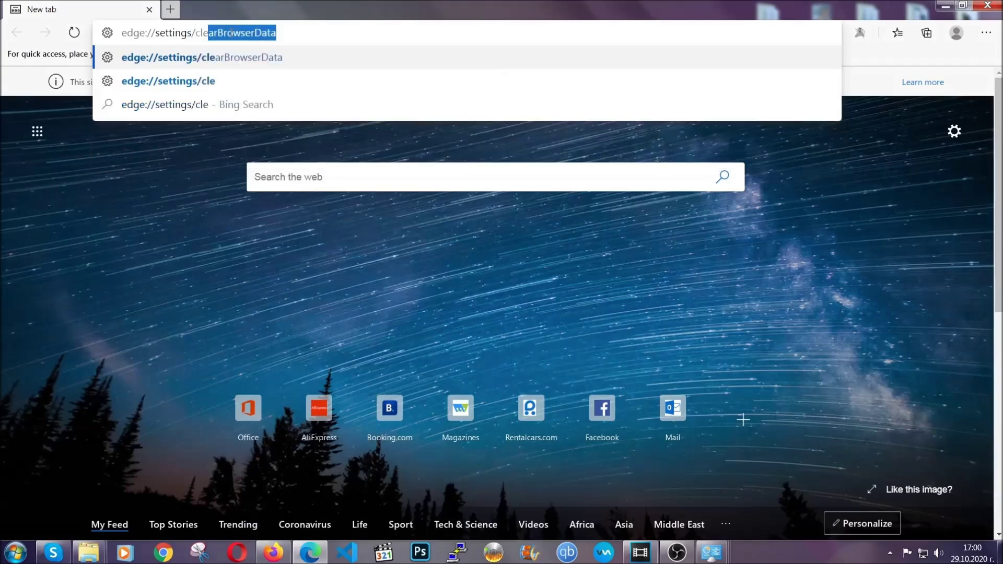
text(arBrow)
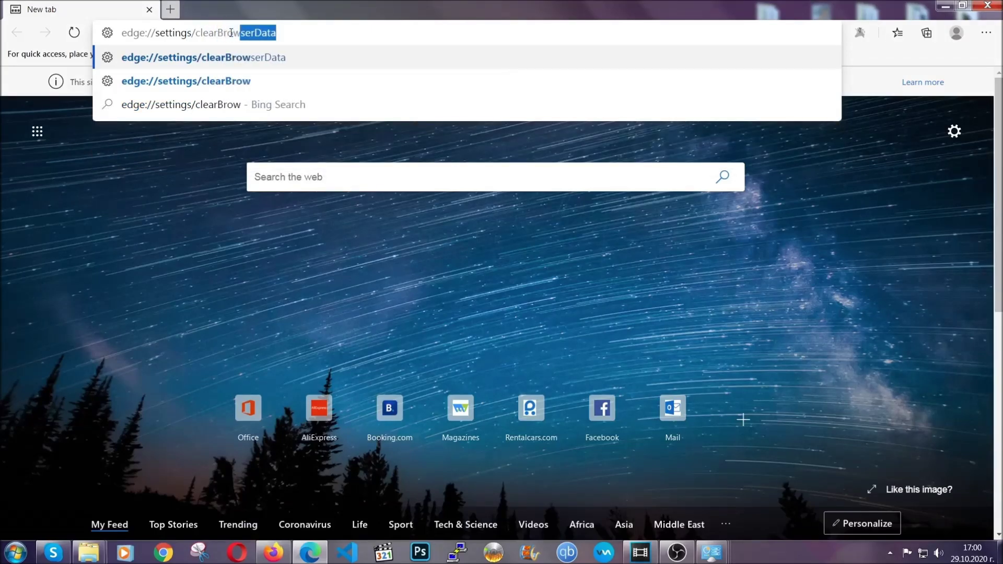
text(serData)
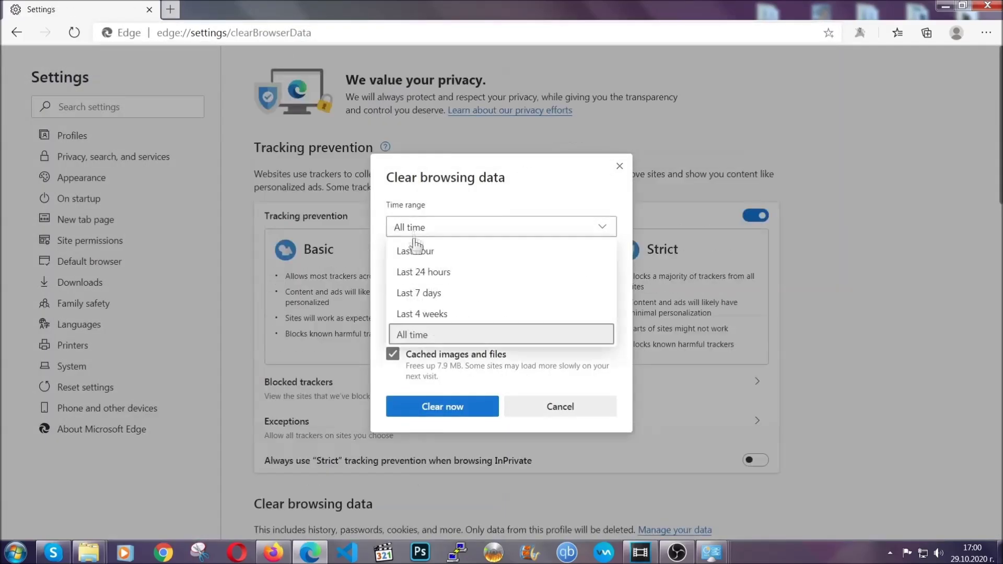
Clear Edge's browsing data for All time, leaving Passwords unchecked
click(408, 334)
scroll(426, 323, down, 3)
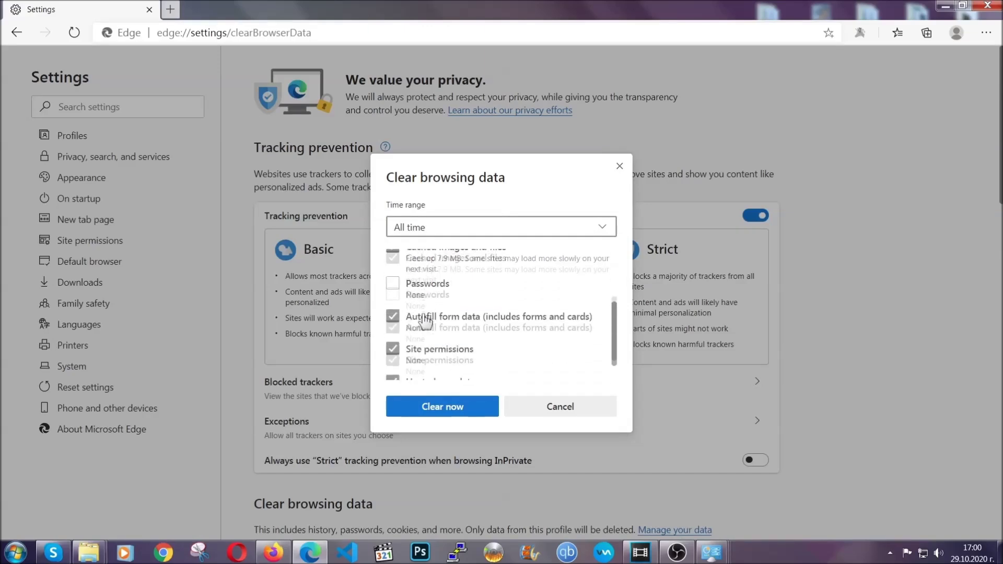
scroll(425, 324, down, 1)
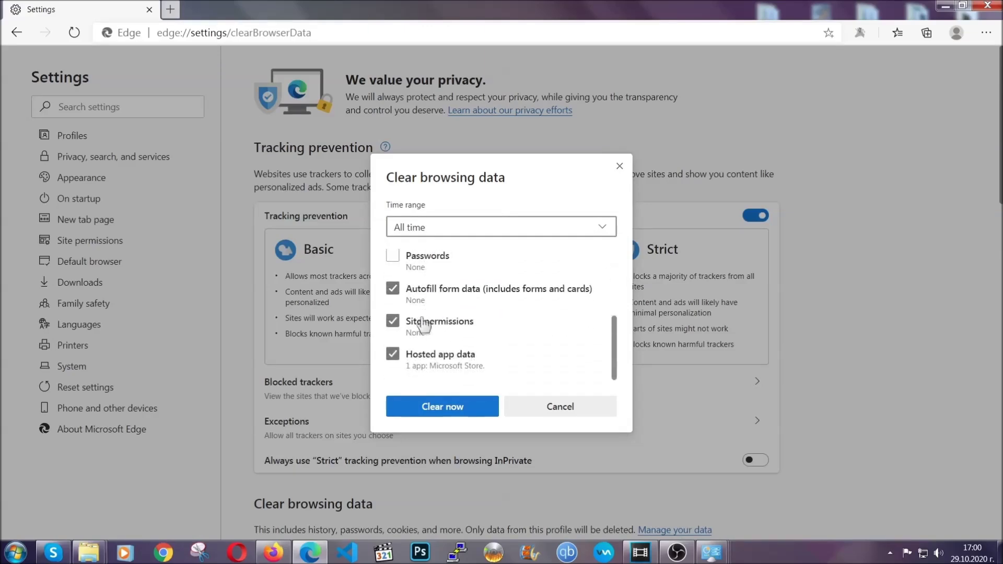
click(437, 407)
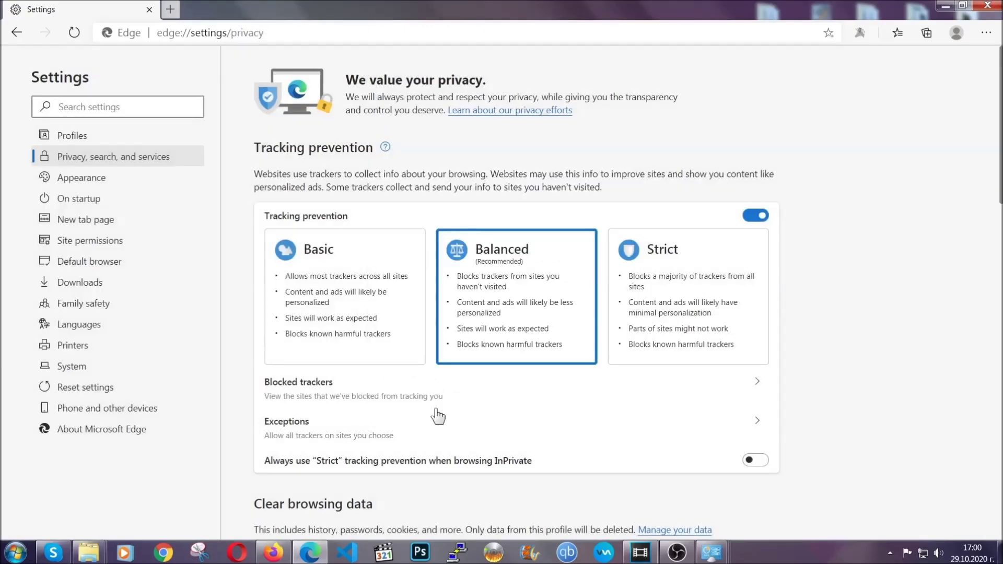
Remove Edge's only extension from the Extensions page, then close Edge
click(985, 32)
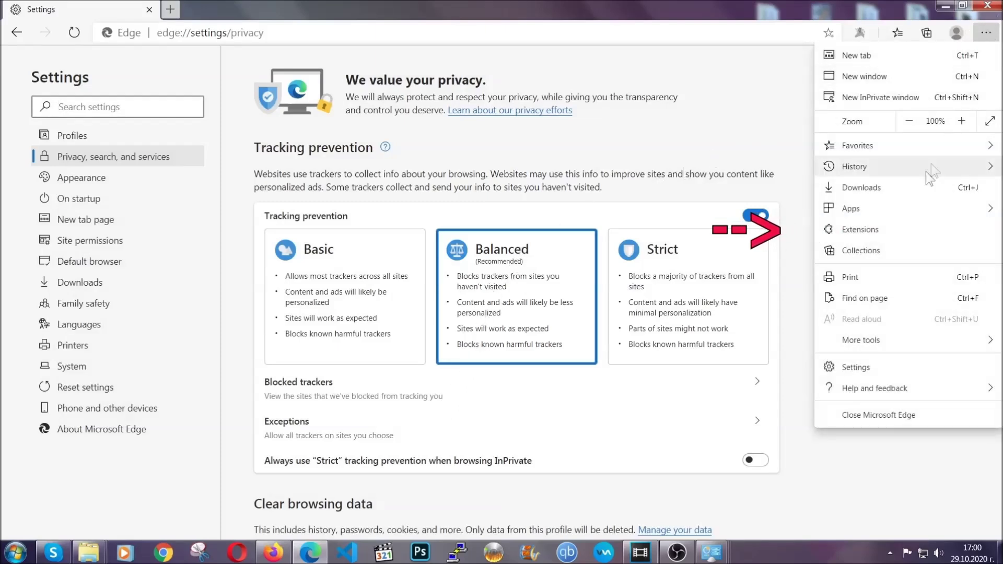
click(914, 230)
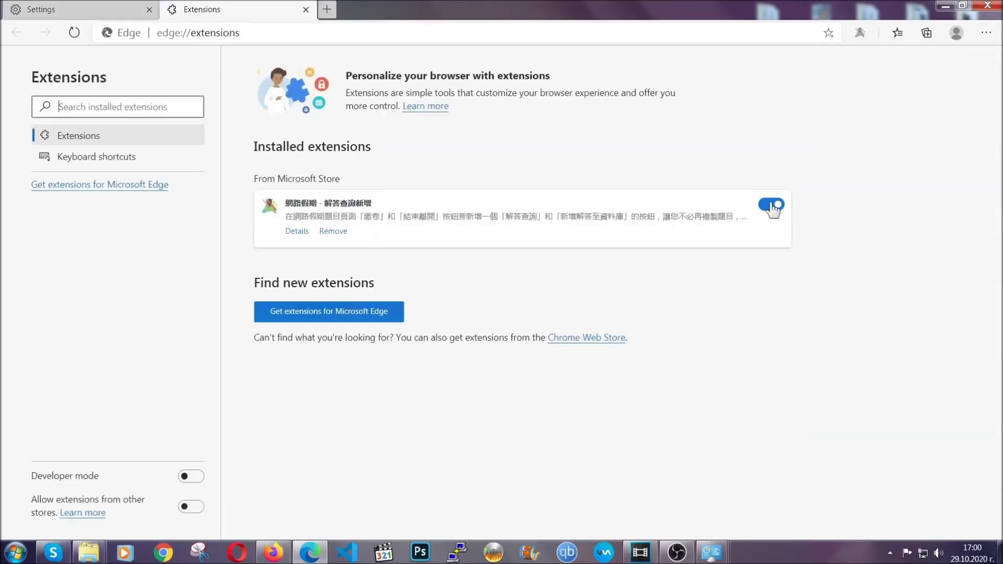
click(328, 233)
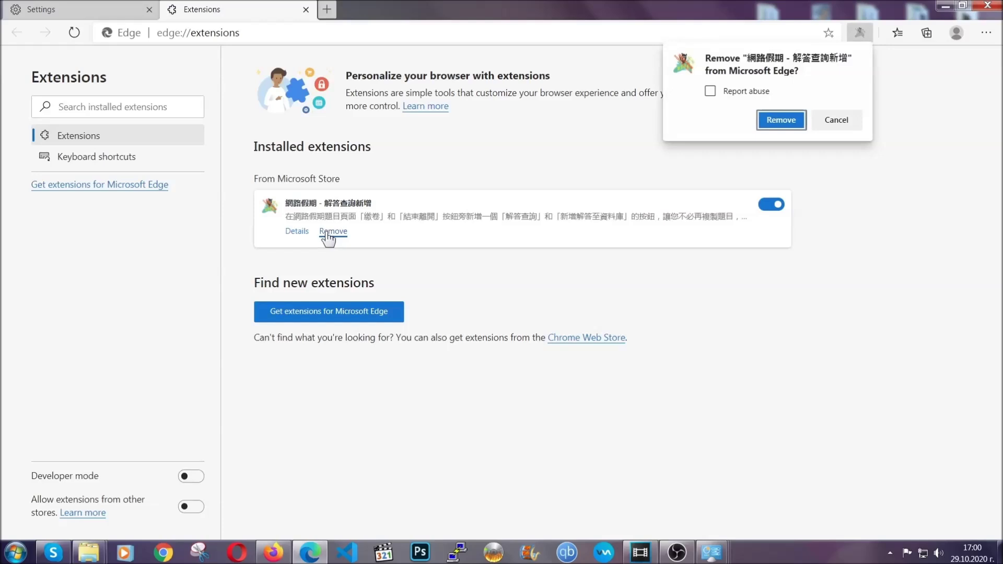
click(779, 118)
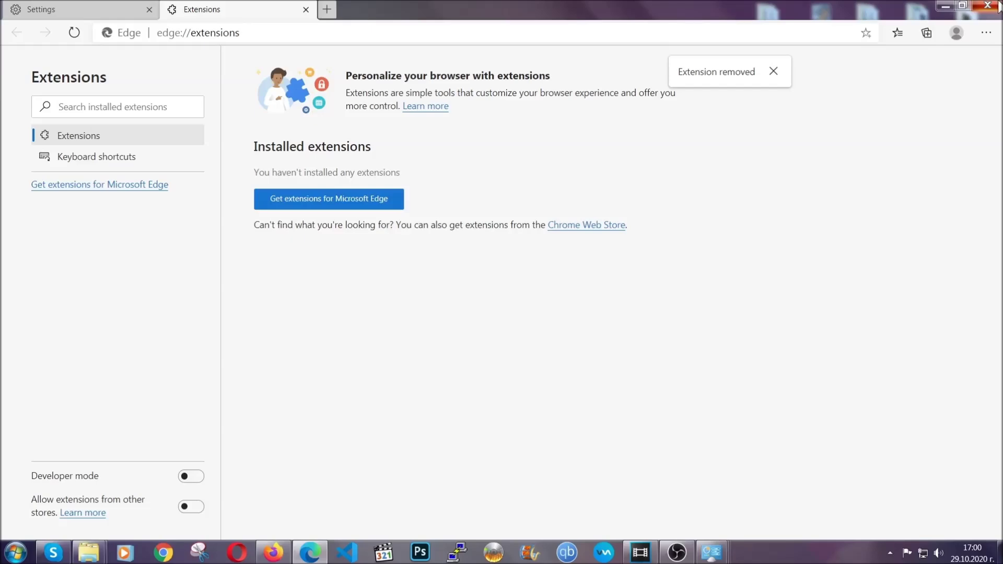
click(986, 6)
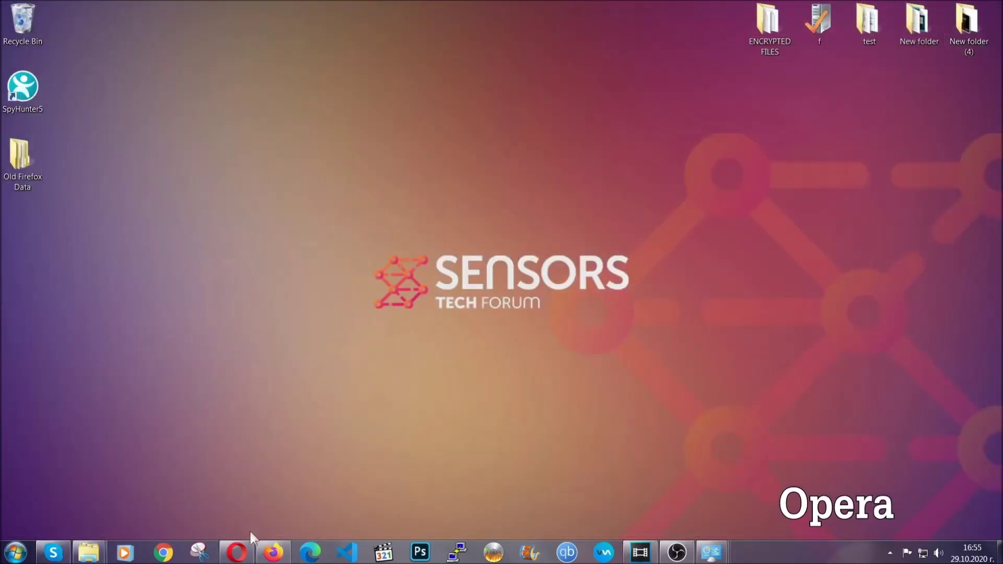
Launch Opera and clear all-time browsing data, adding autofill and site settings
click(237, 552)
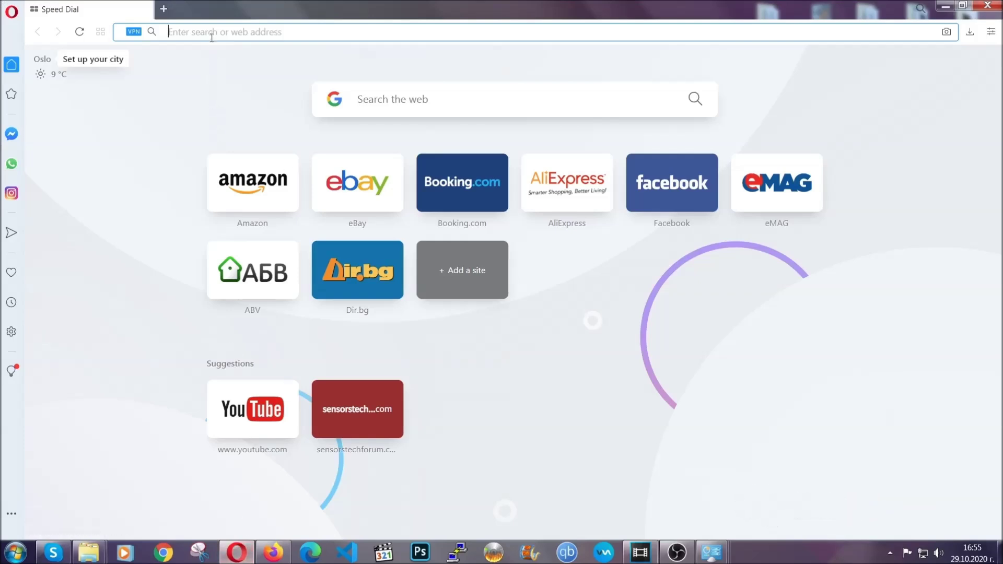
text(opera)
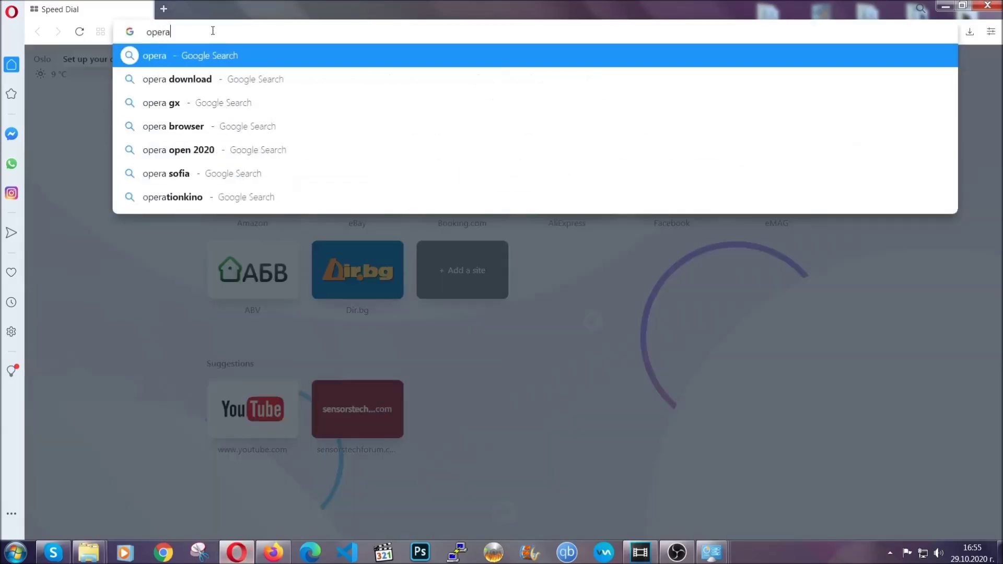
text(://se)
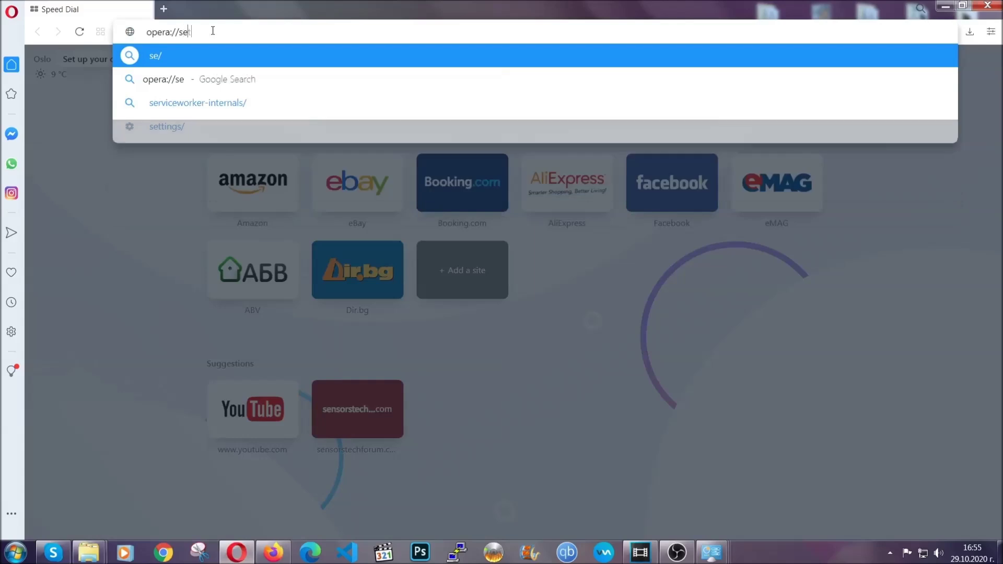
text(ttings/c)
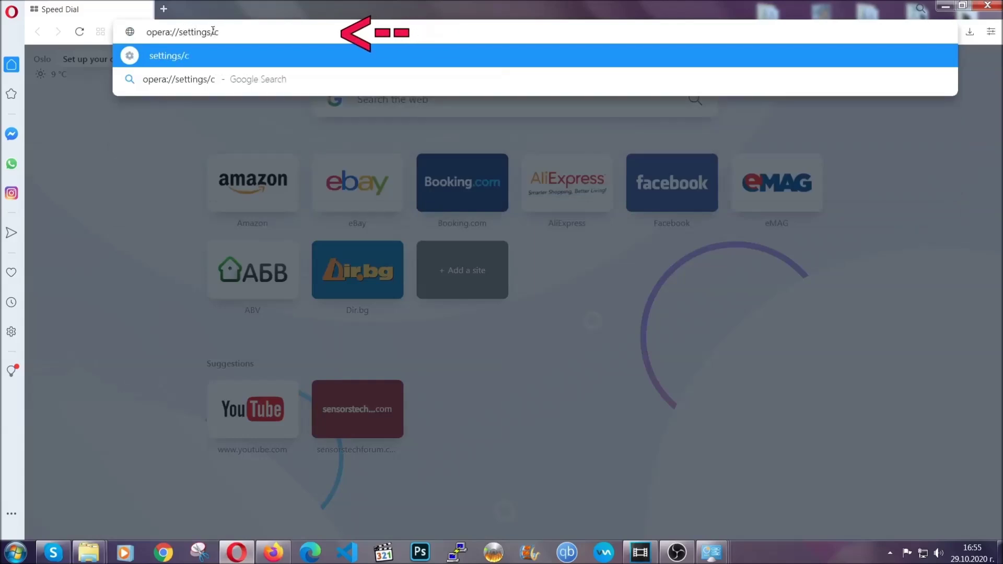
text(learBrr)
key(BackSpace)
text(o)
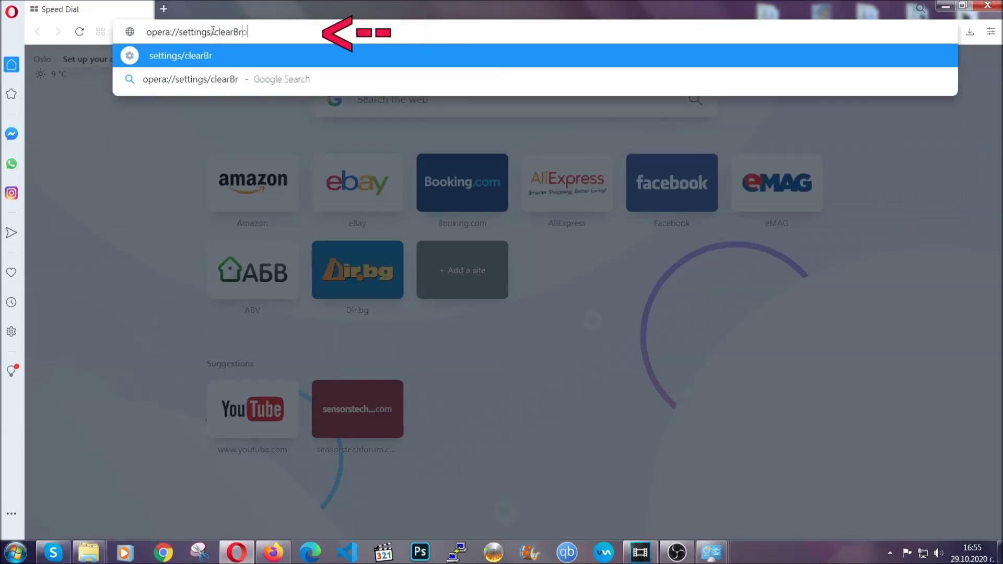
text(wserData)
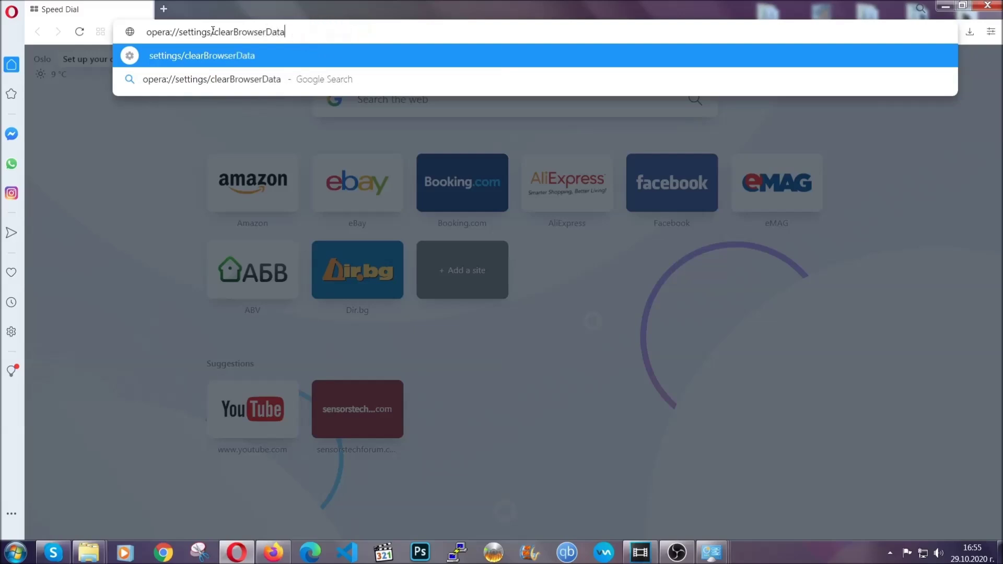
key(Return)
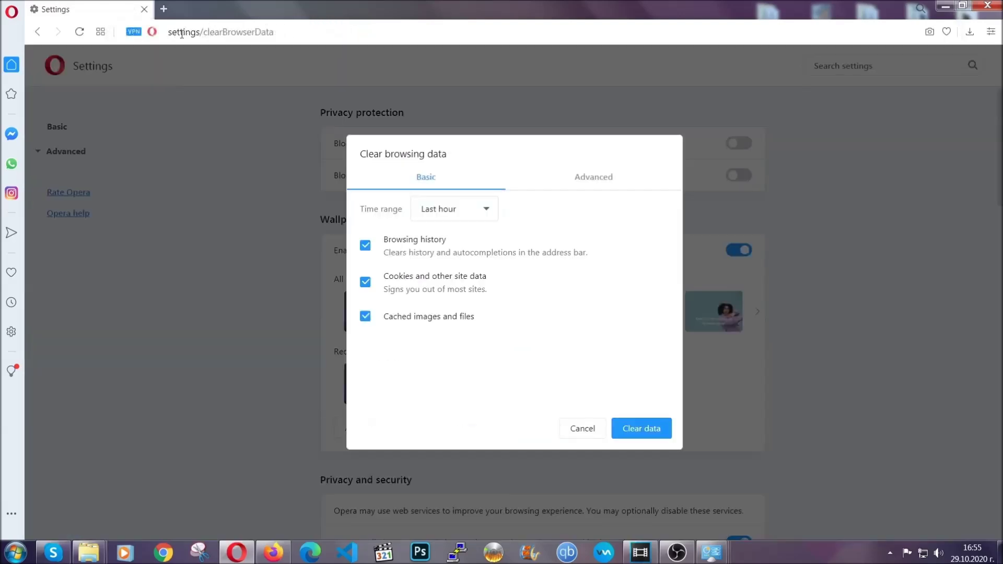
click(592, 181)
click(492, 210)
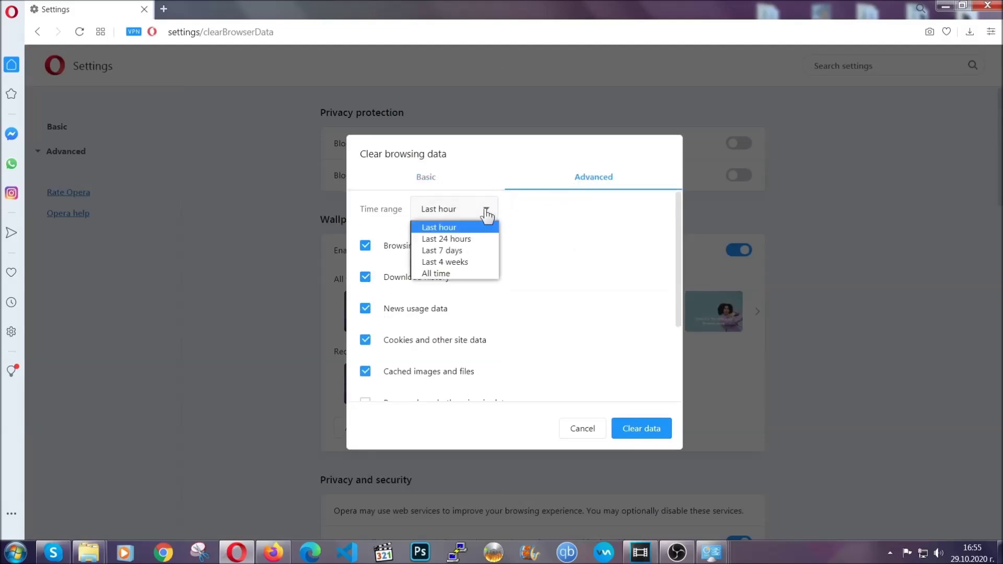
click(453, 273)
scroll(457, 280, down, 3)
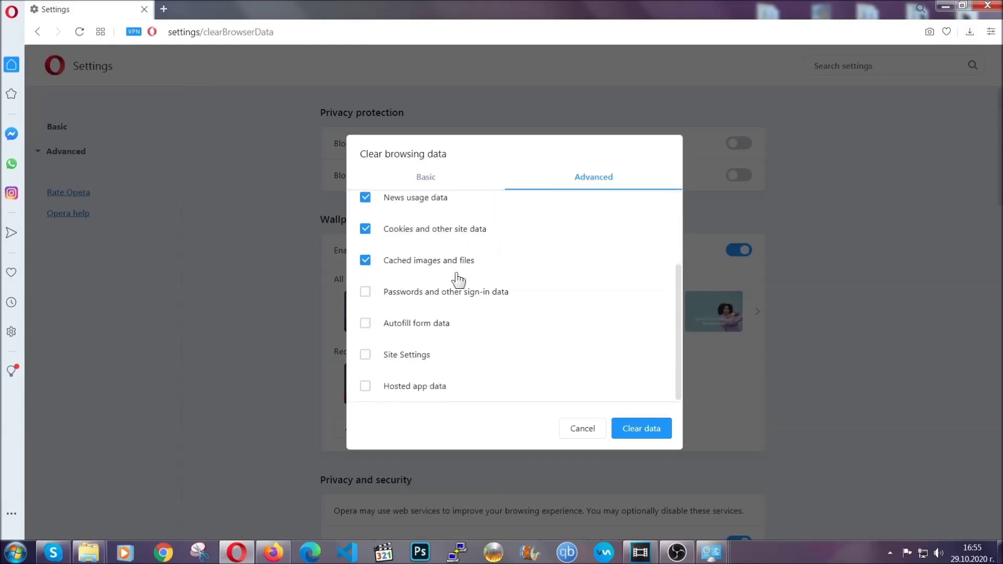
click(431, 328)
click(411, 359)
click(640, 437)
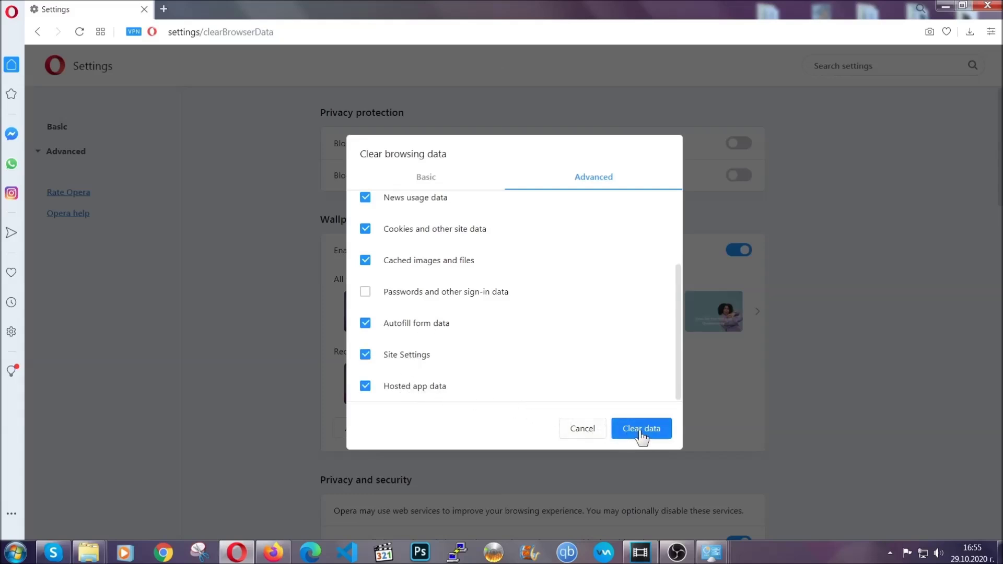